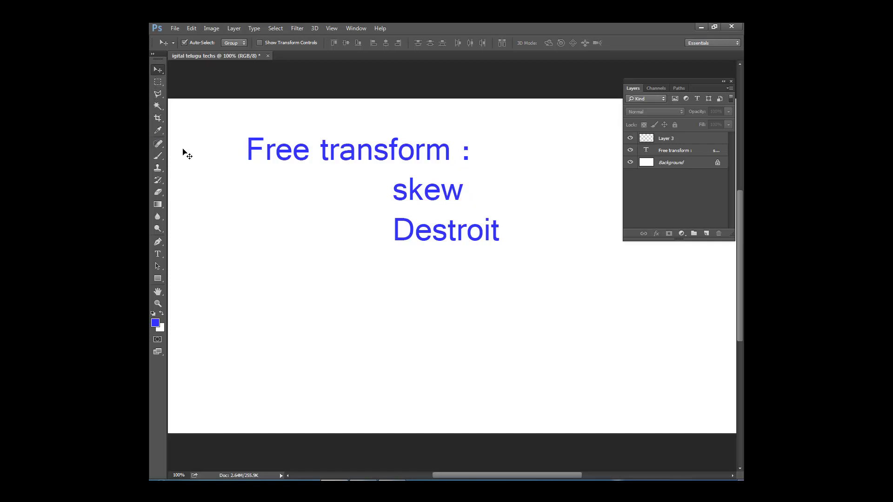
- Marquee a blue square below the notes and scale it to about 86% by 88%
left_click(158, 81)
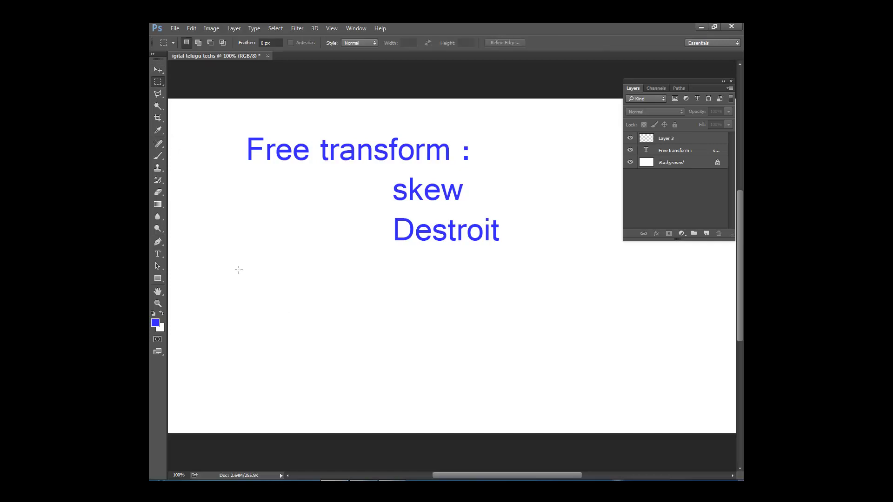
left_click_drag(239, 269, 330, 362)
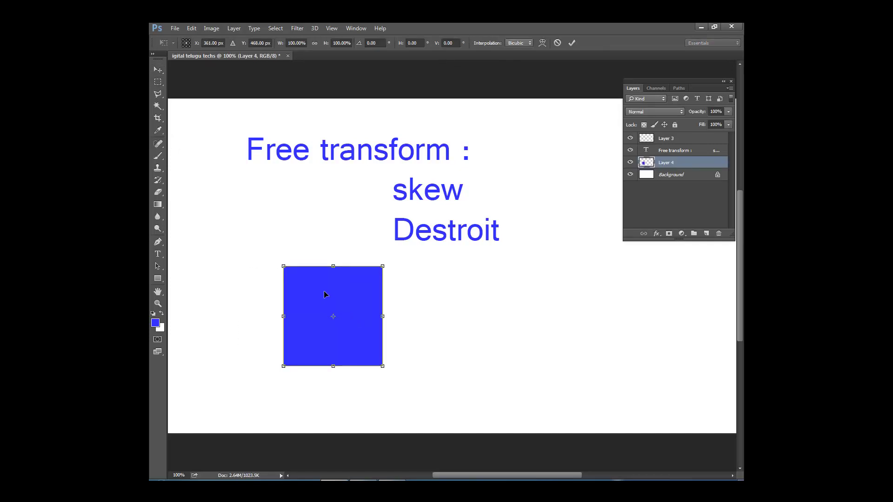
right_click(324, 292)
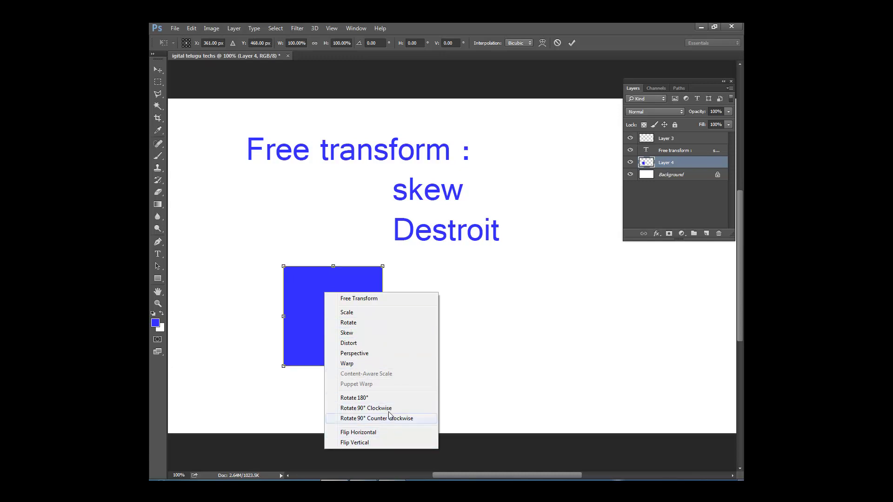
left_click(362, 312)
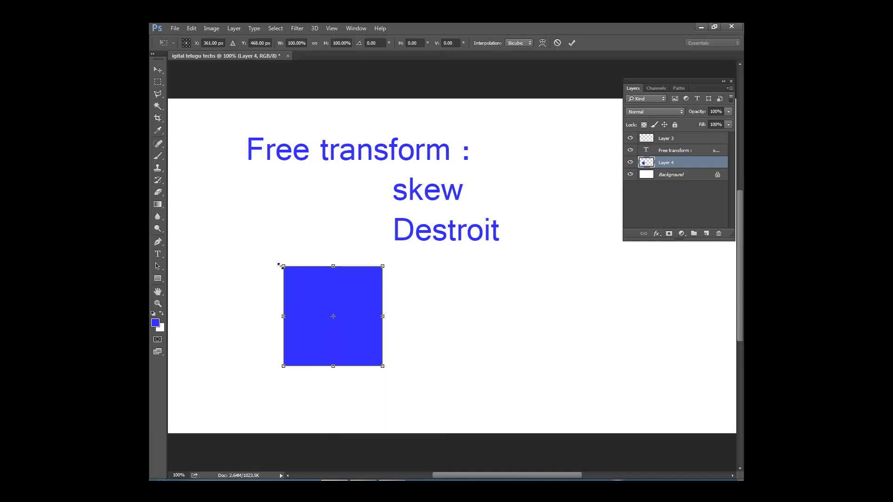
left_click_drag(281, 266, 297, 277)
right_click(328, 300)
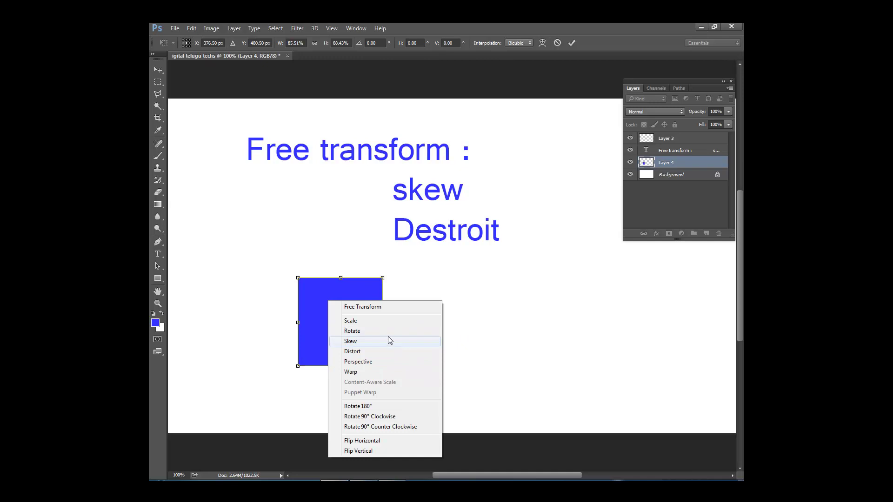
- Commit the blue square's resize
left_click(516, 305)
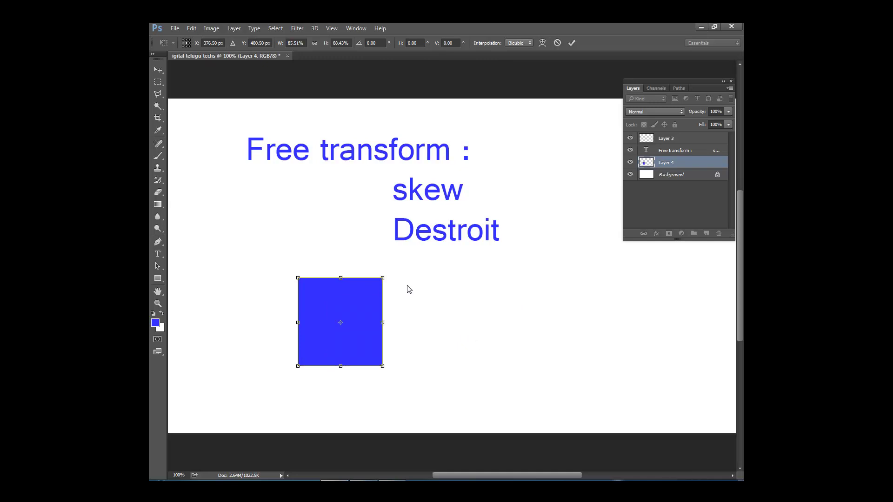
key("Return")
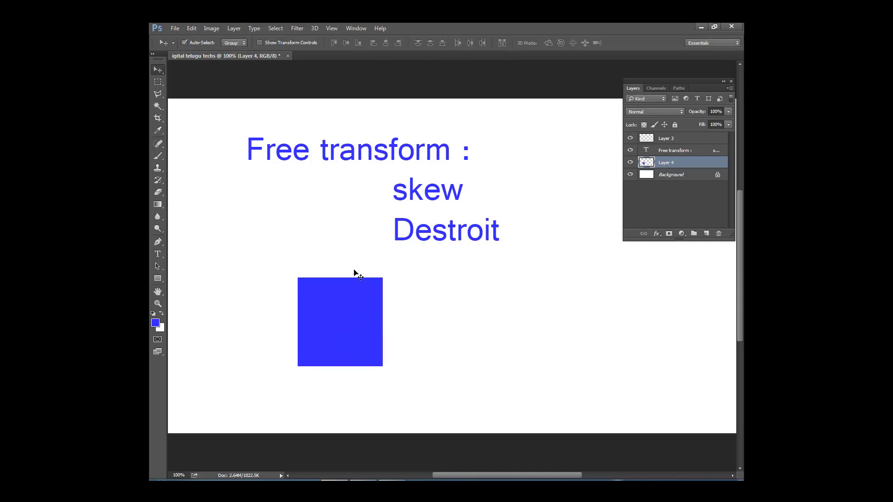
left_click(176, 29)
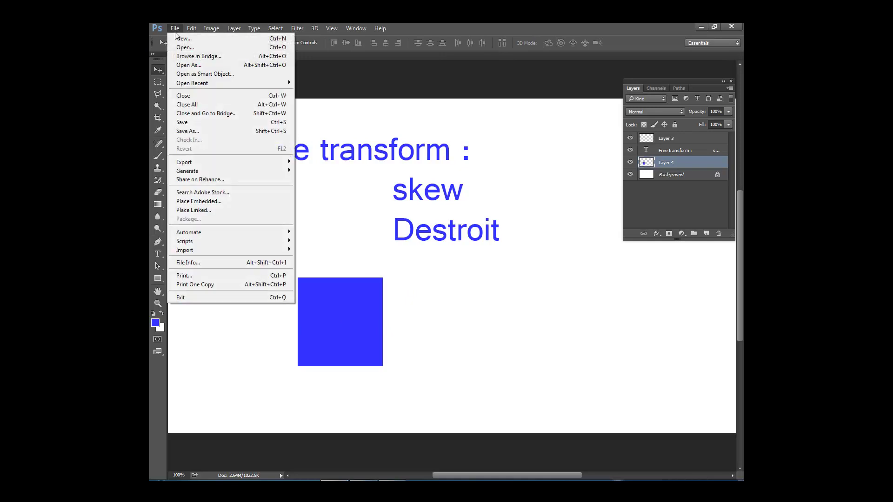
left_click(339, 213)
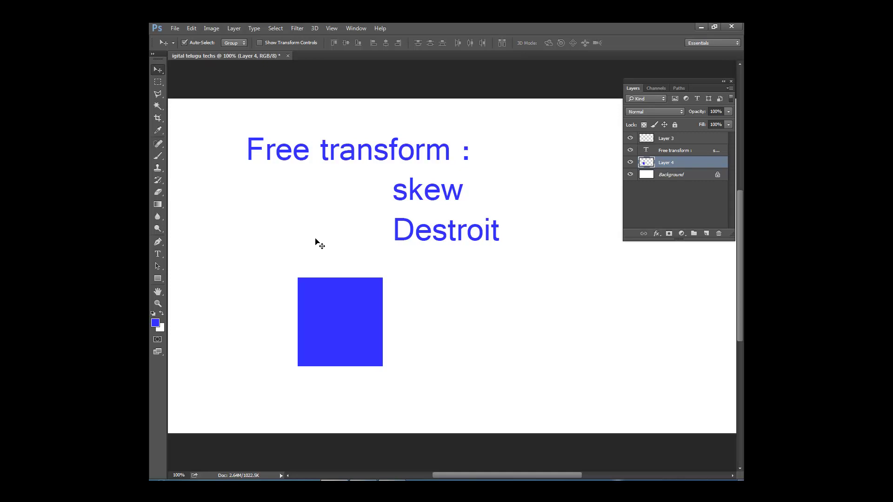
- Open image 14 from MY FILES > IMAGES > INTIRIER DESIGN
left_click(176, 29)
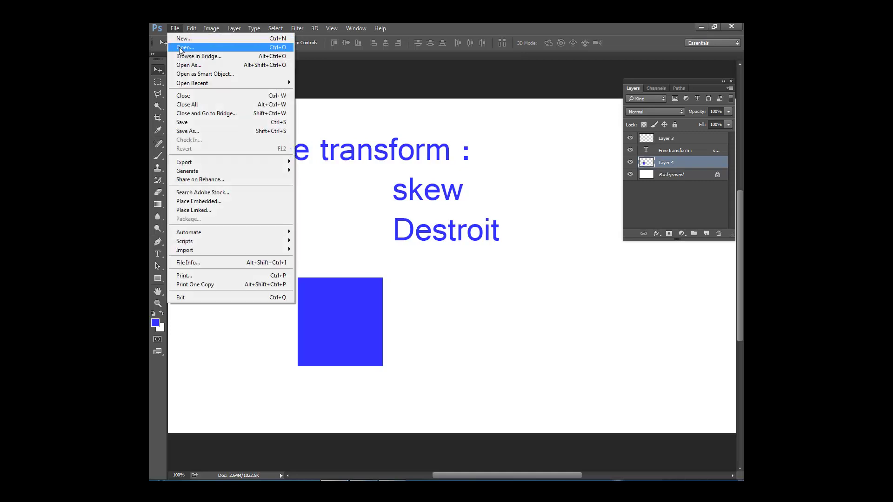
left_click(181, 48)
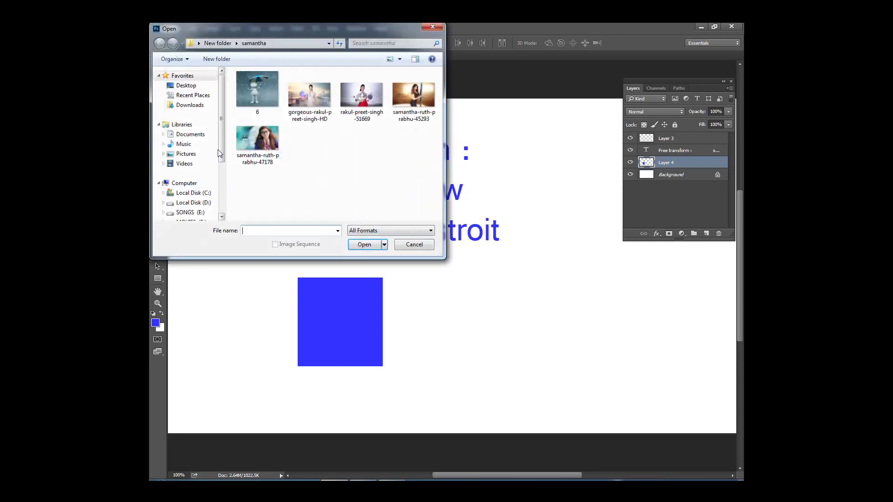
scroll(221, 130, "down", 3)
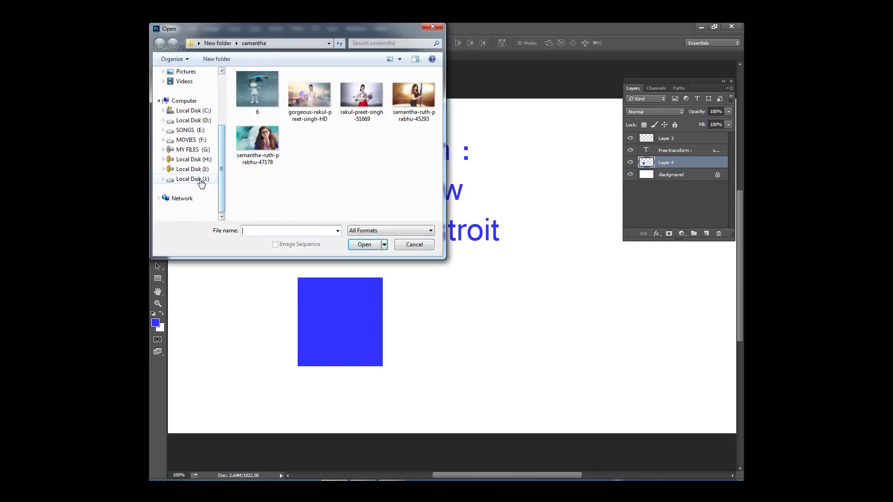
left_click(188, 140)
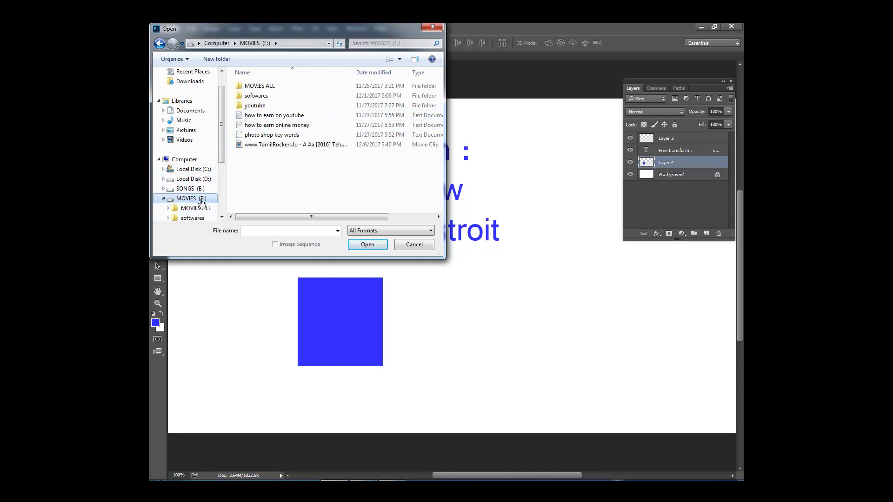
scroll(209, 198, "down", 2)
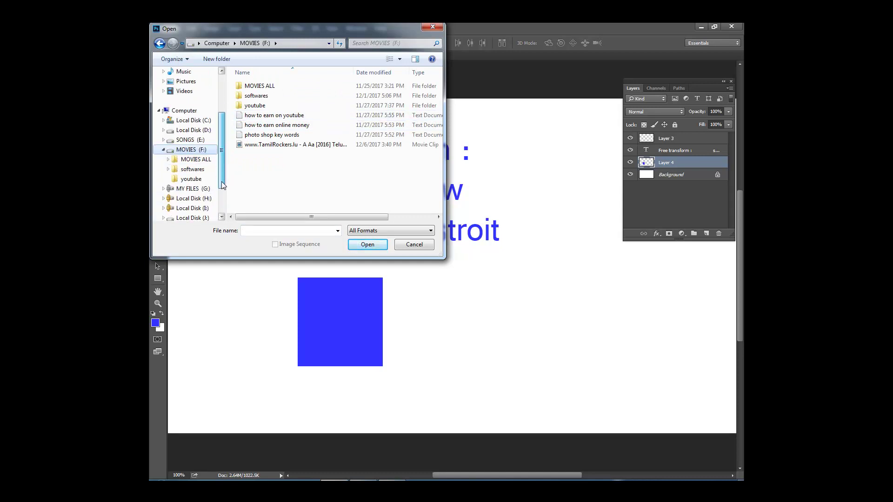
left_click(191, 189)
double_click(272, 124)
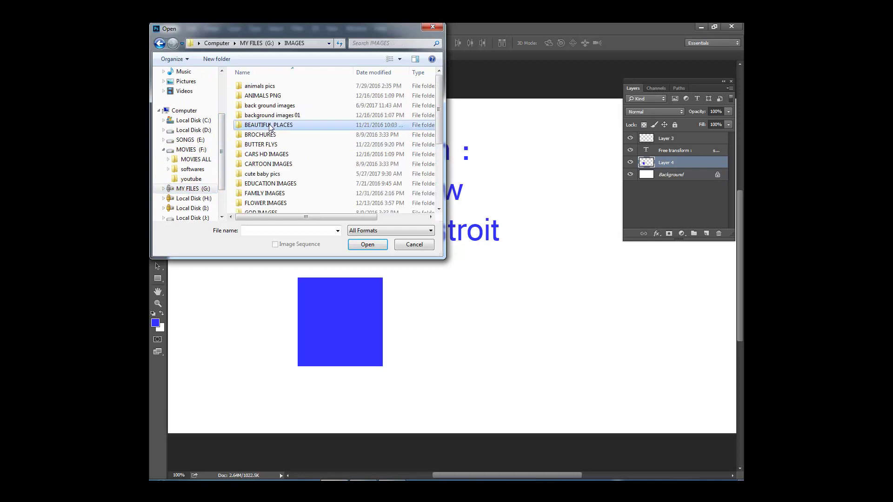
left_click_drag(439, 112, 437, 158)
double_click(289, 131)
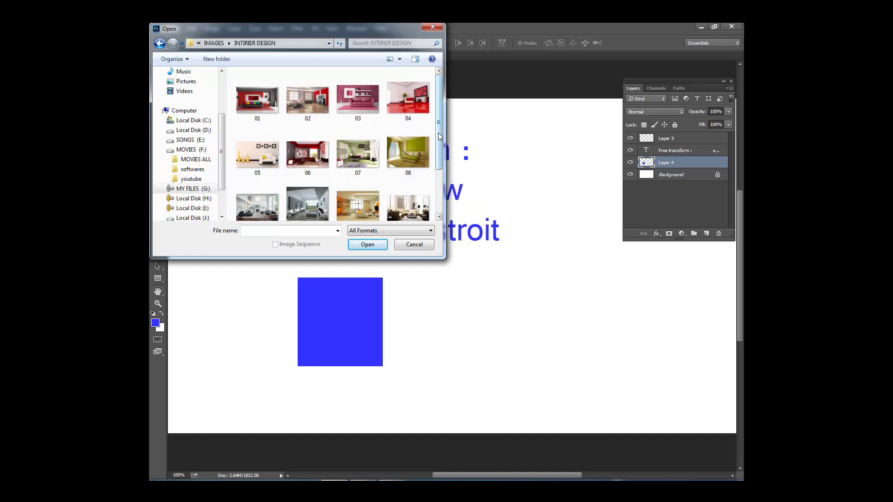
left_click_drag(439, 135, 438, 180)
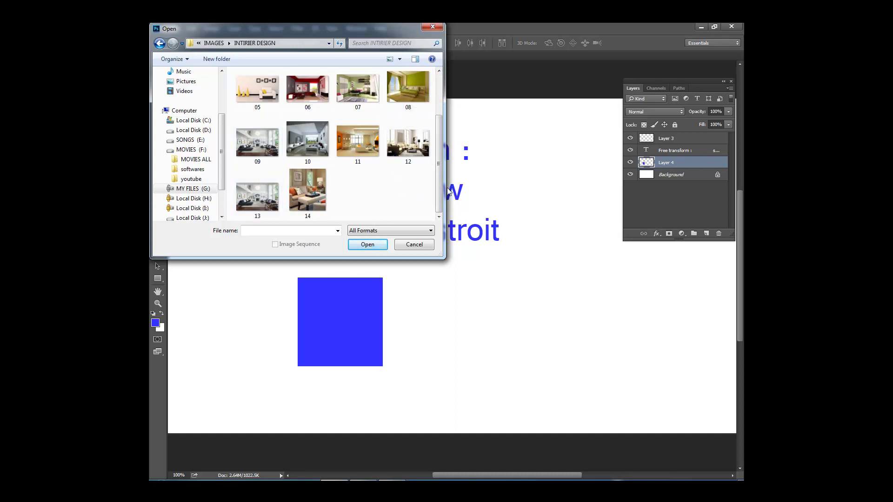
left_click(308, 189)
left_click(367, 244)
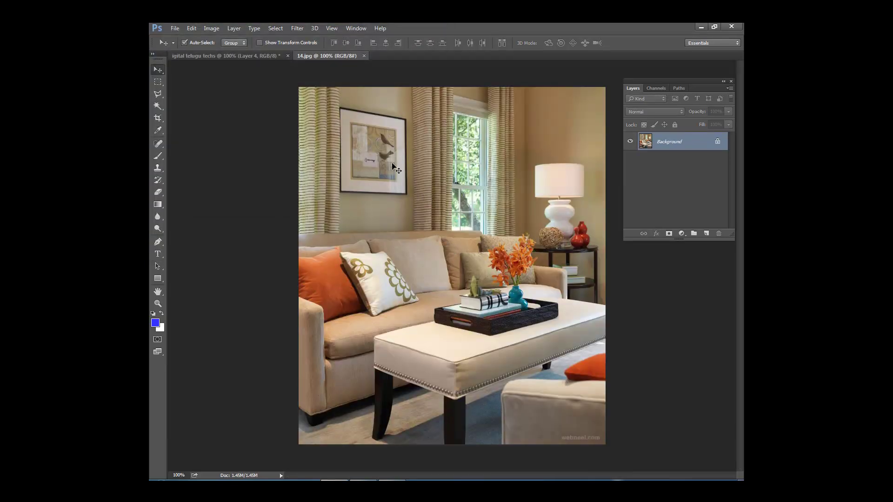
- Open images 04 and 08 from the same folder together
left_click(175, 29)
left_click(187, 46)
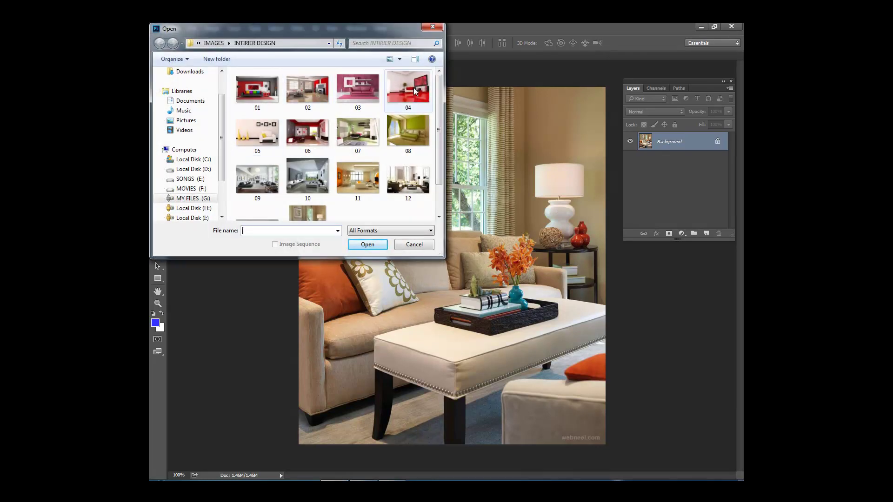
left_click(414, 87)
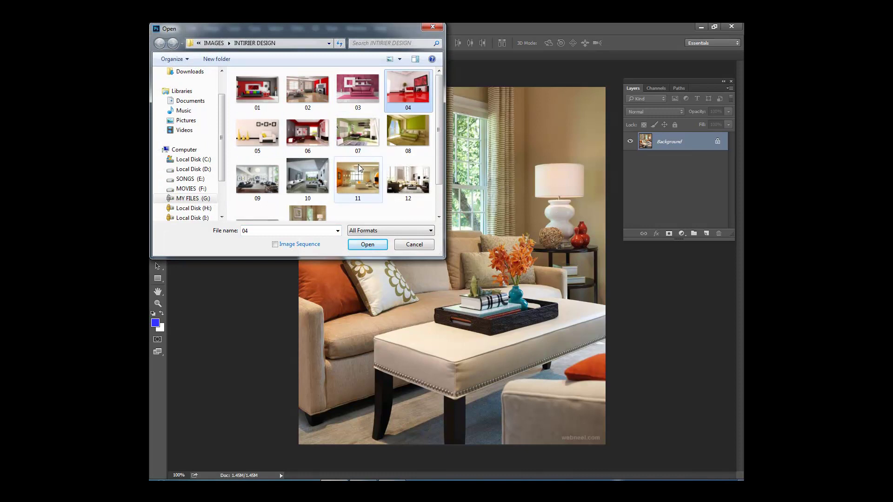
left_click(413, 131, "ctrl")
left_click(367, 244)
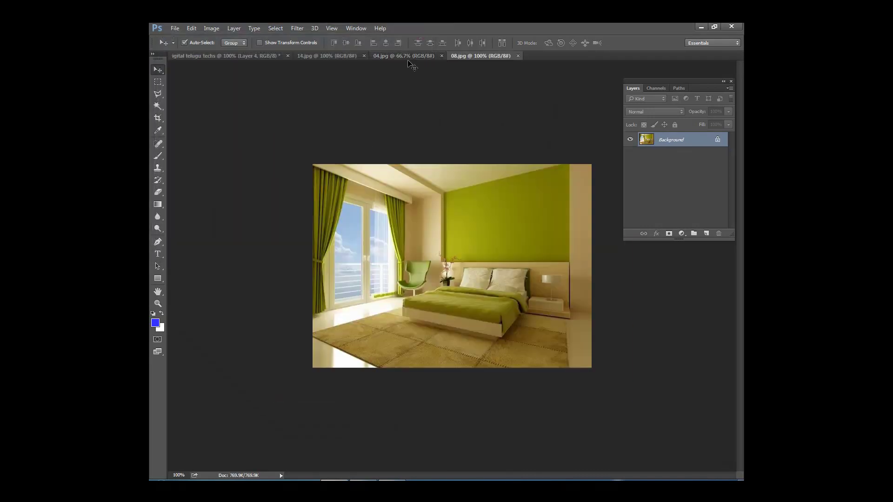
- In 04.jpg, trace the TV screen with the Polygonal Lasso
left_click(408, 56)
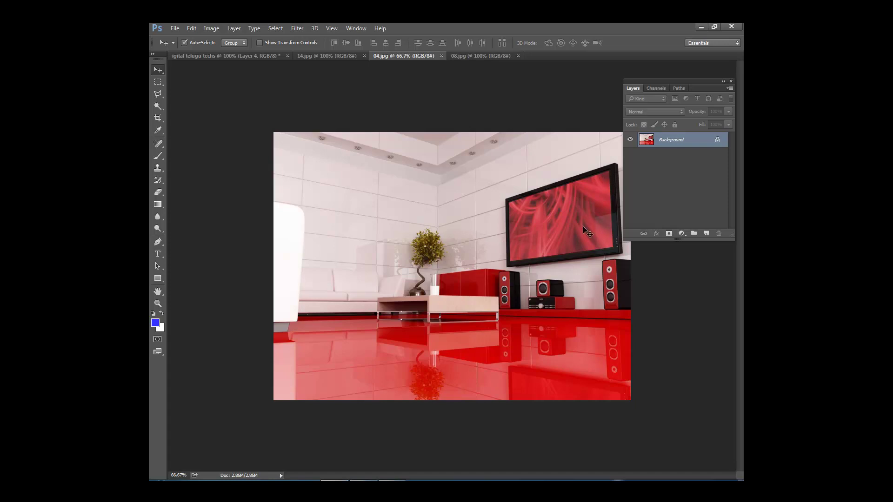
left_click(157, 94)
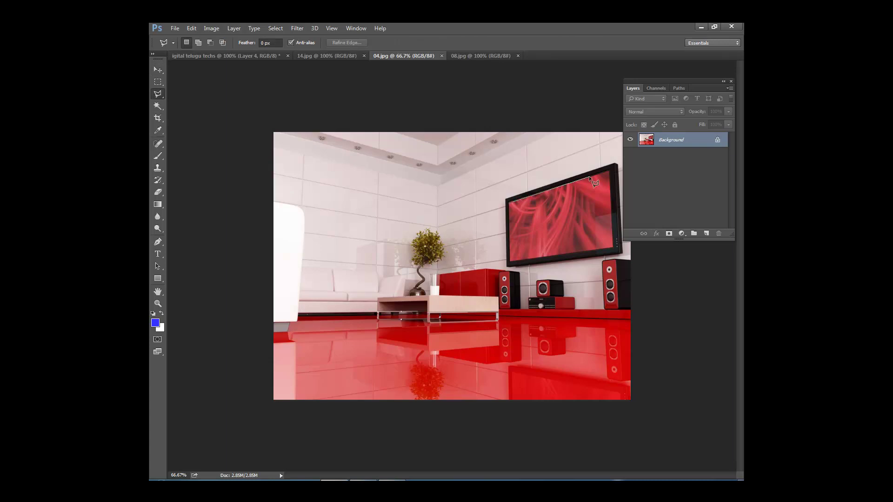
left_click(613, 247)
left_click(510, 261)
left_click(509, 204)
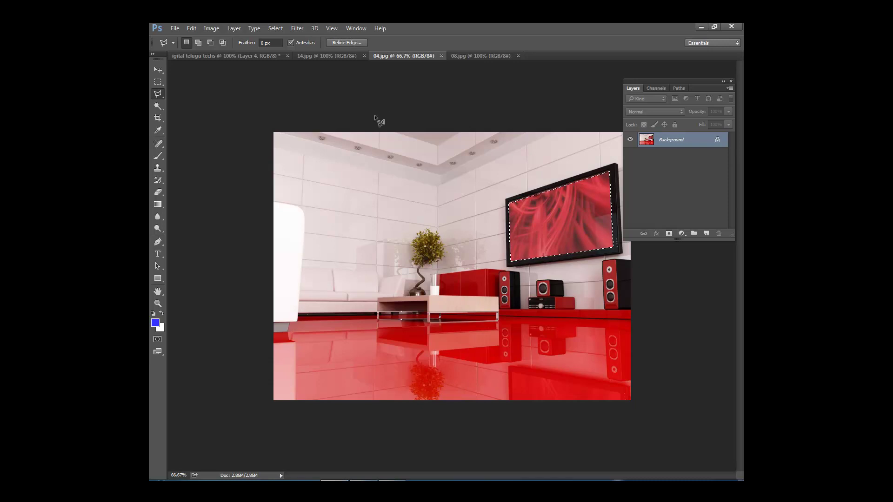
left_click(173, 29)
- Browse the Open dialog to MY FILES > IMAGES > LADIES FACES
left_click(179, 49)
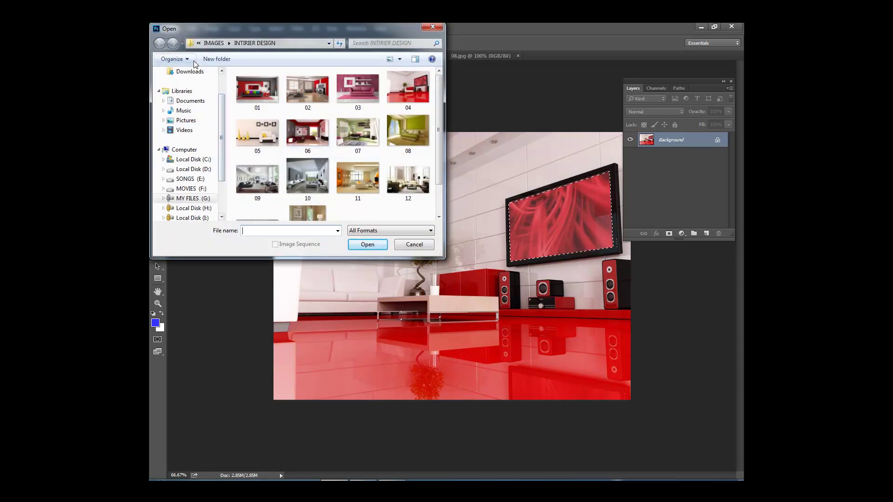
left_click(189, 199)
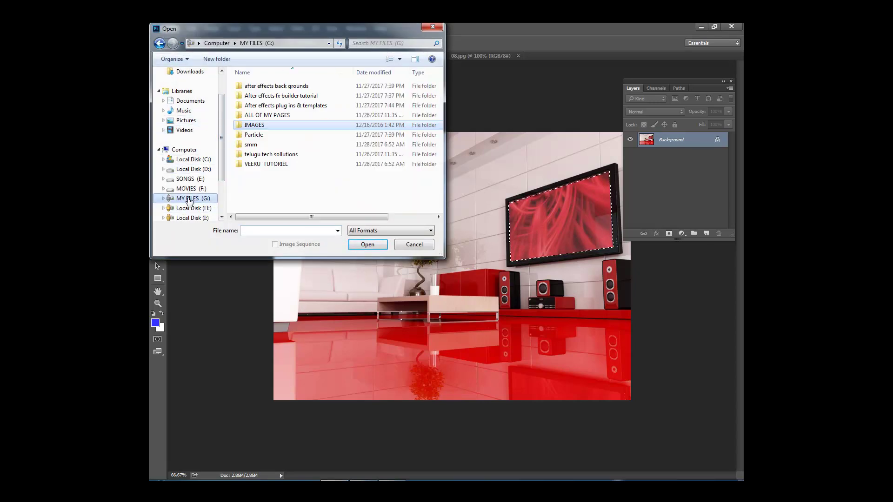
double_click(269, 125)
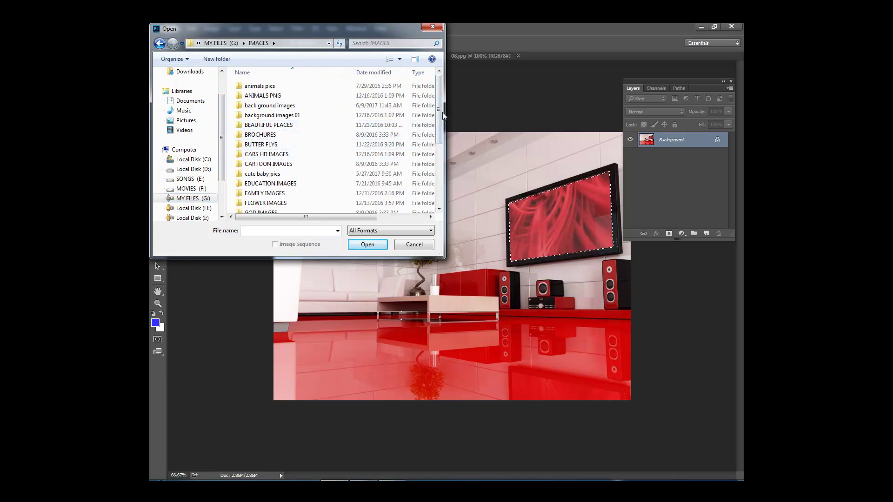
left_click_drag(441, 115, 437, 138)
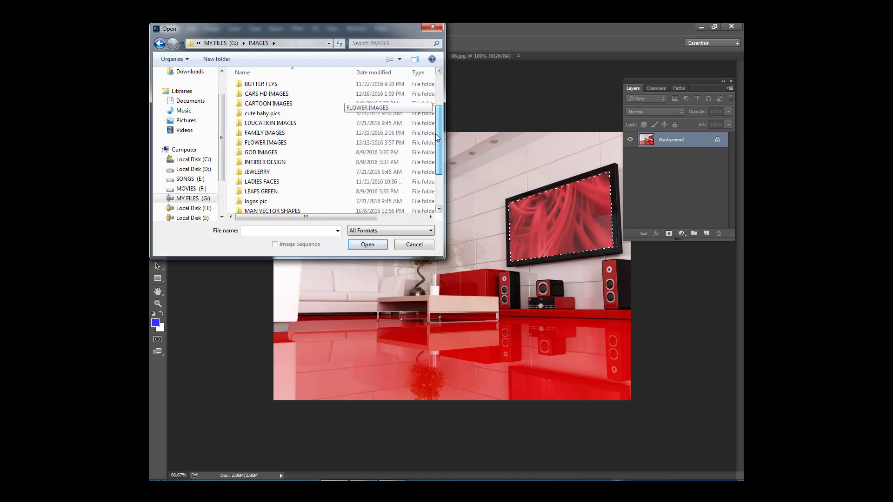
left_click(292, 133)
double_click(292, 133)
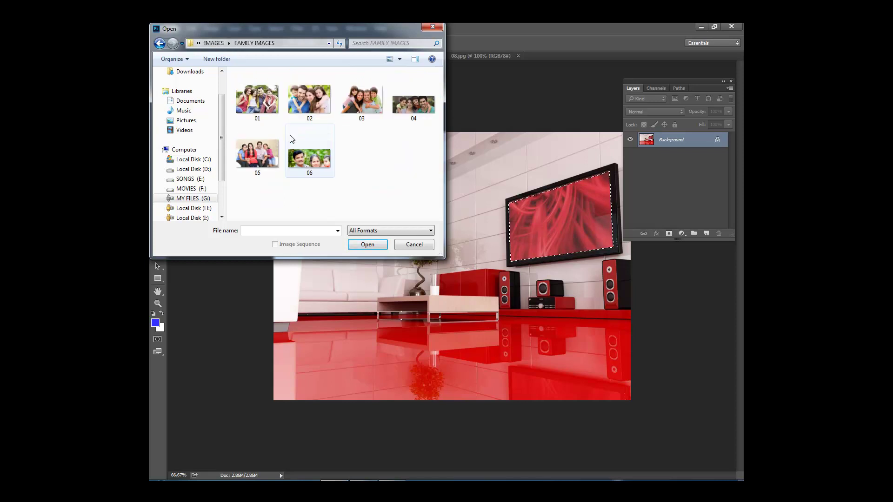
left_click(159, 44)
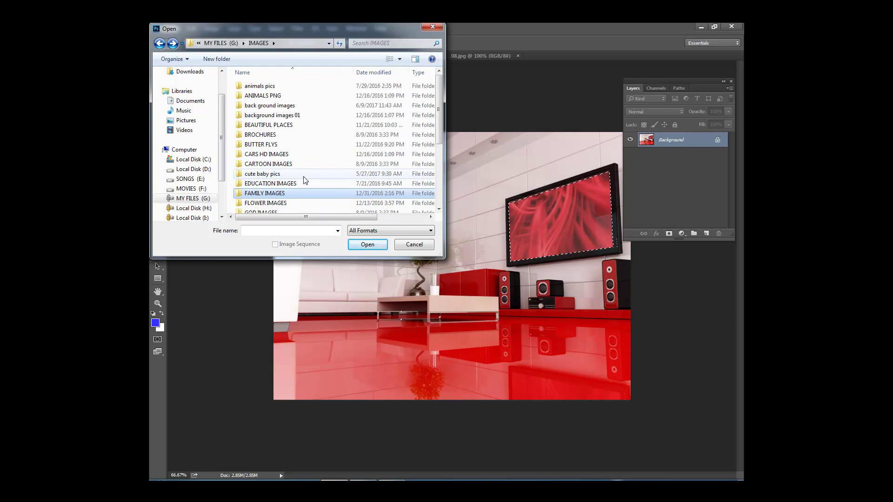
scroll(304, 180, "down", 3)
double_click(279, 159)
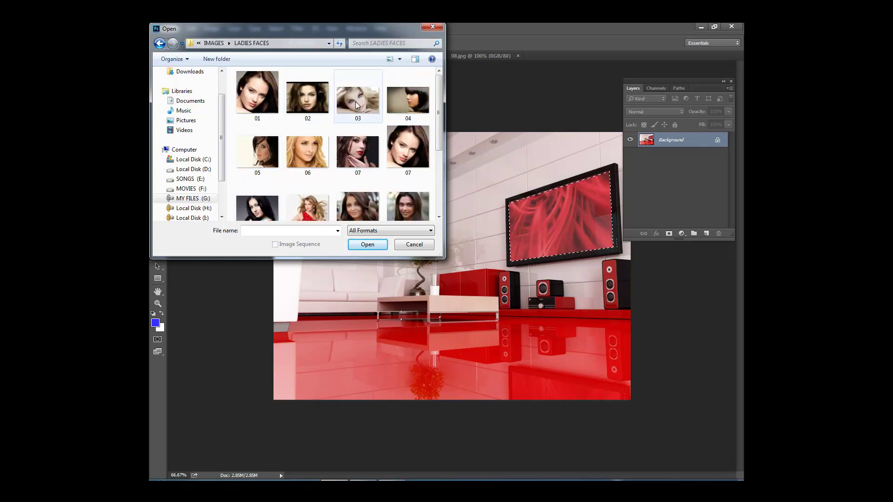
- Open face photos 03, 05, 04 and 10 together as new documents
left_click(364, 114)
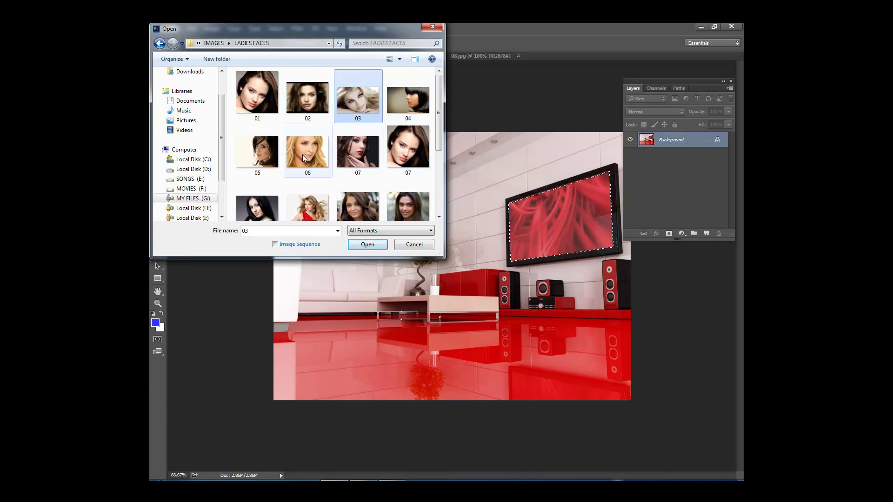
left_click(259, 153, "ctrl")
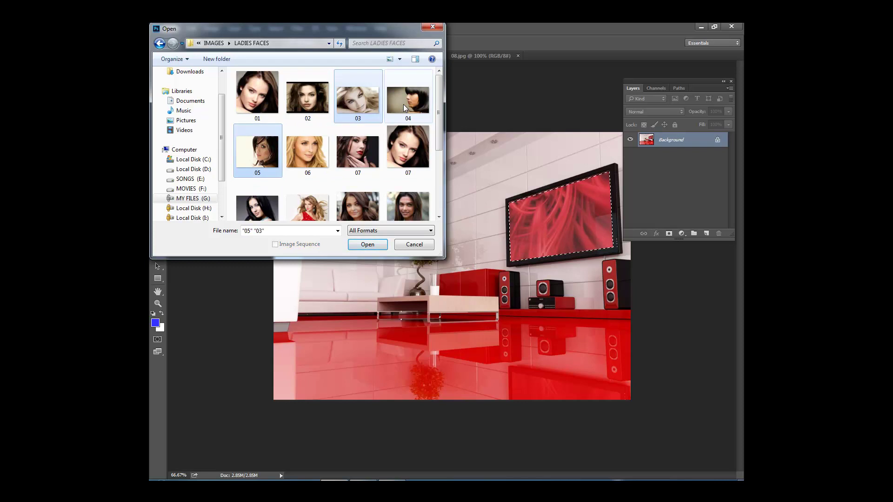
left_click(403, 104, "ctrl")
left_click(360, 208, "ctrl")
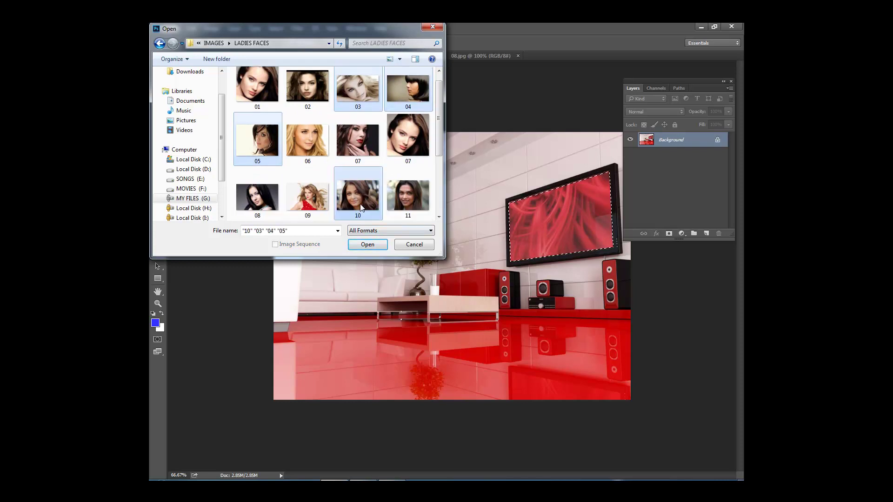
left_click(367, 244)
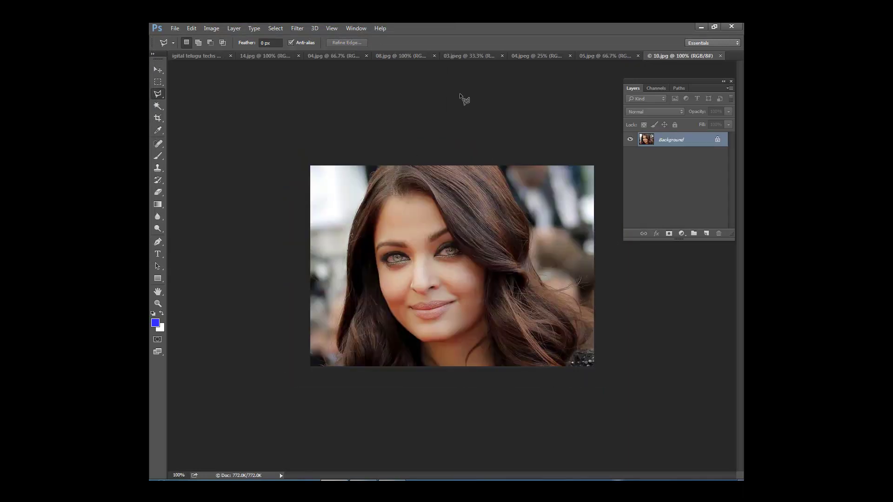
- Marquee-select the whole face portrait in 10.jpg
left_click(259, 57)
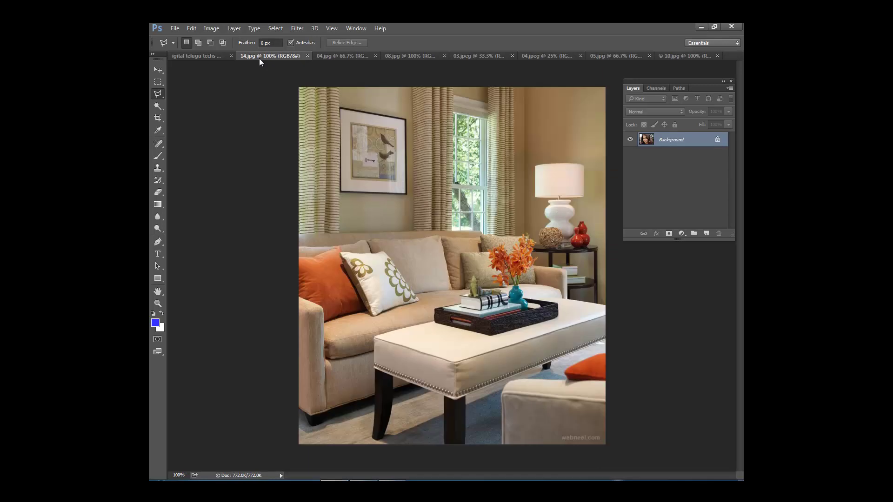
left_click(338, 54)
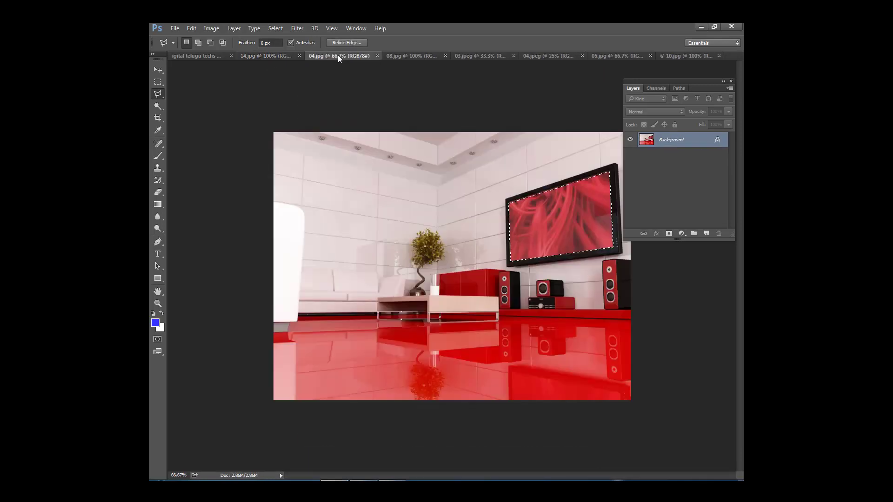
left_click(683, 54)
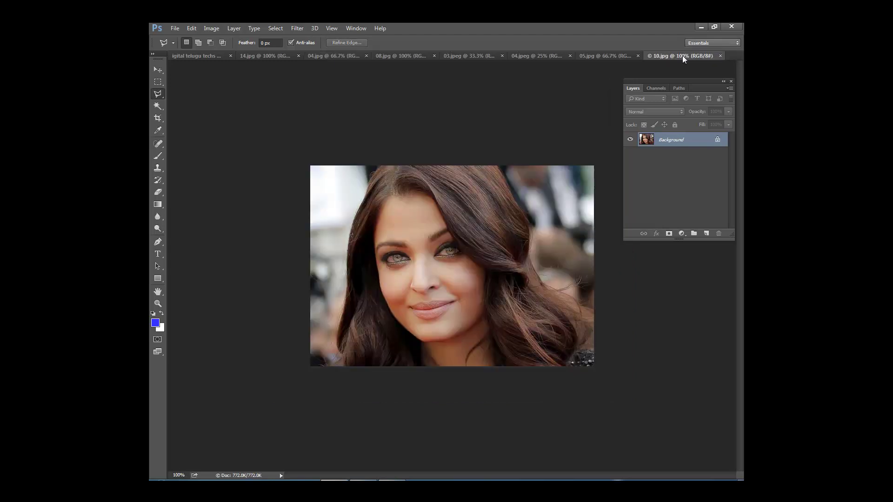
left_click(156, 70)
left_click(158, 83)
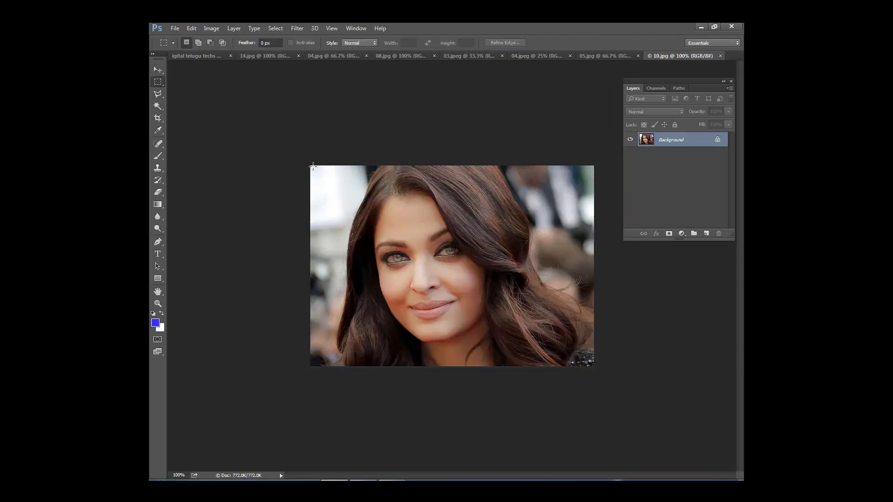
left_click_drag(313, 166, 600, 378)
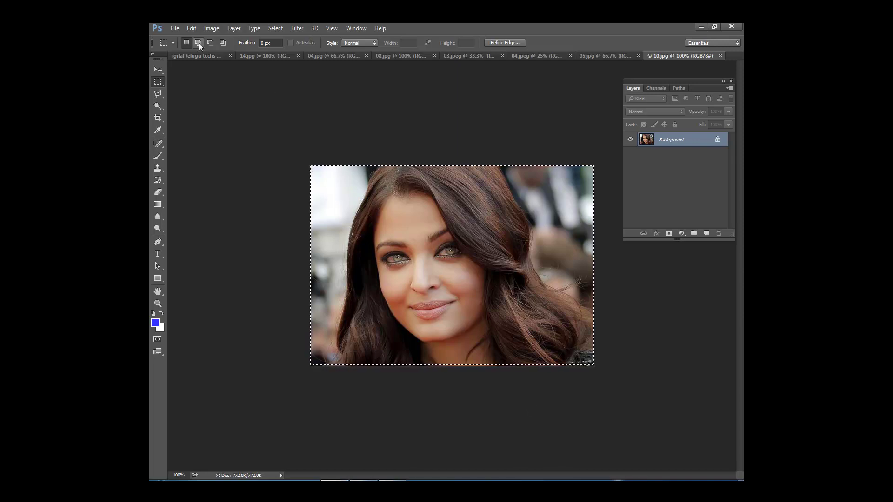
- Use Edit > Paste Special > Paste Into to put the portrait inside 04.jpg's TV selection
left_click(345, 54)
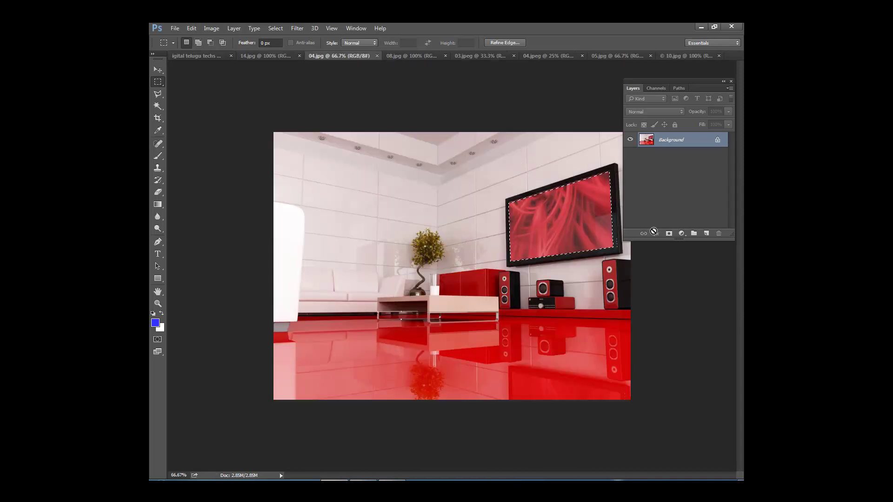
left_click(191, 29)
left_click(192, 28)
left_click(192, 29)
left_click(192, 28)
left_click(191, 28)
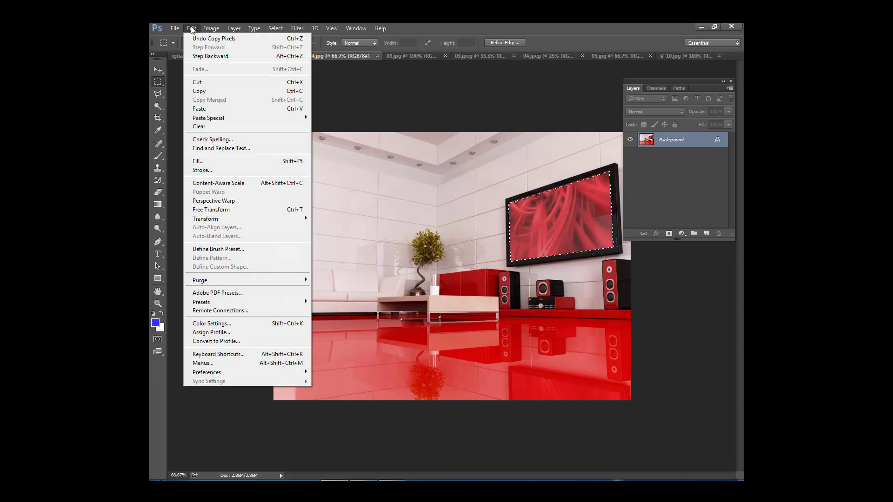
mouse_move(208, 119)
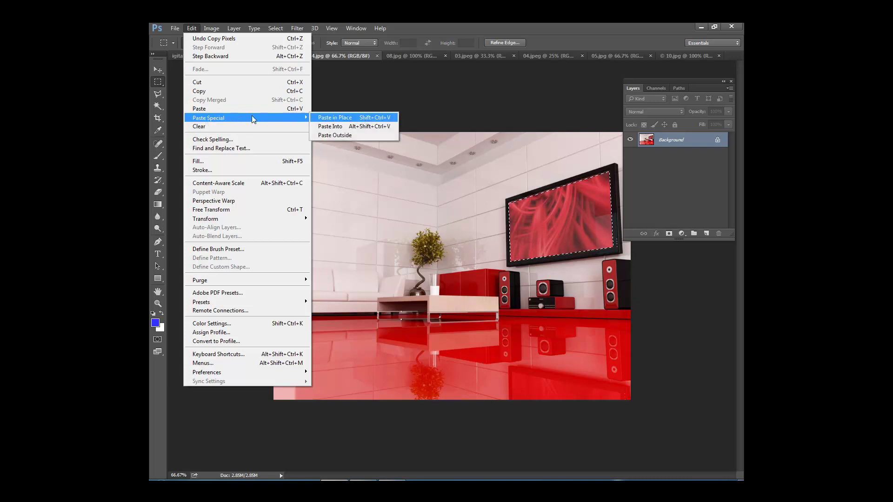
left_click(346, 126)
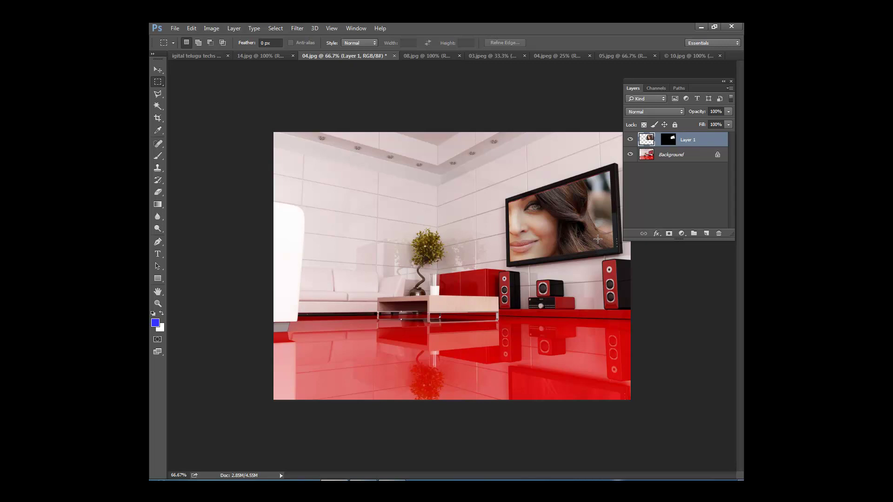
- Shrink the pasted face to about 79%, nudge it right and down, then delete the layer
key("ctrl+t")
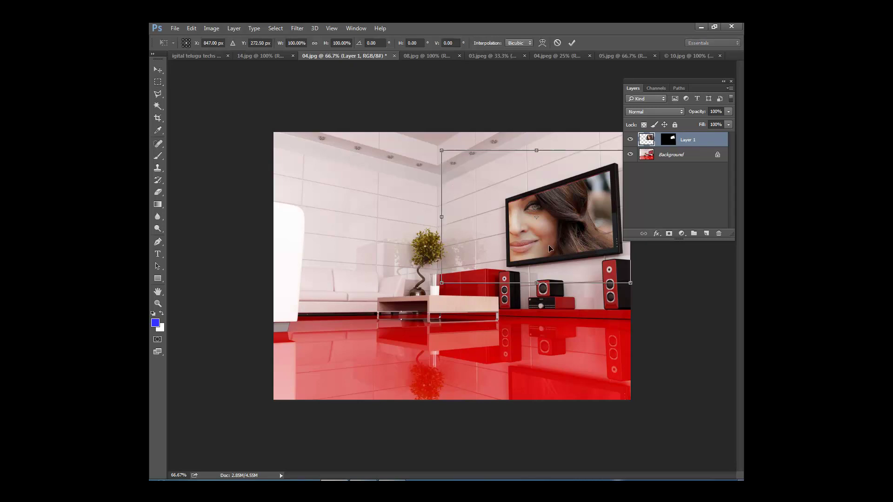
left_click_drag(440, 151, 462, 163)
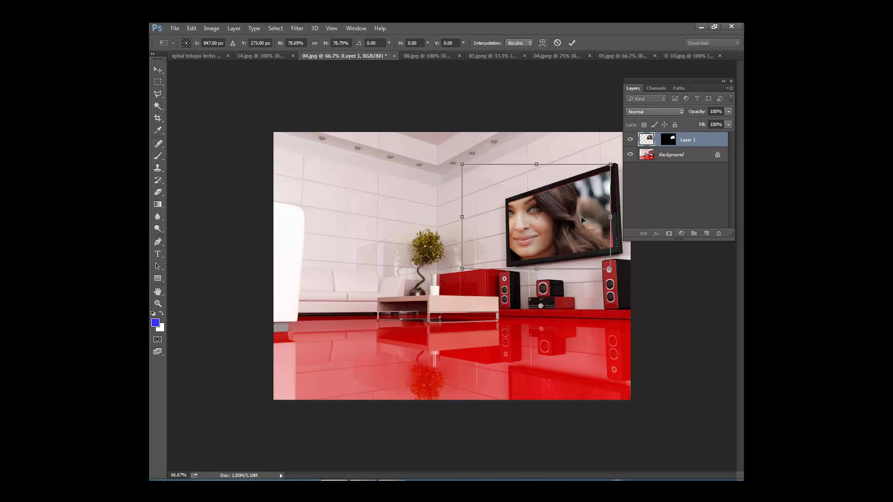
key("Return")
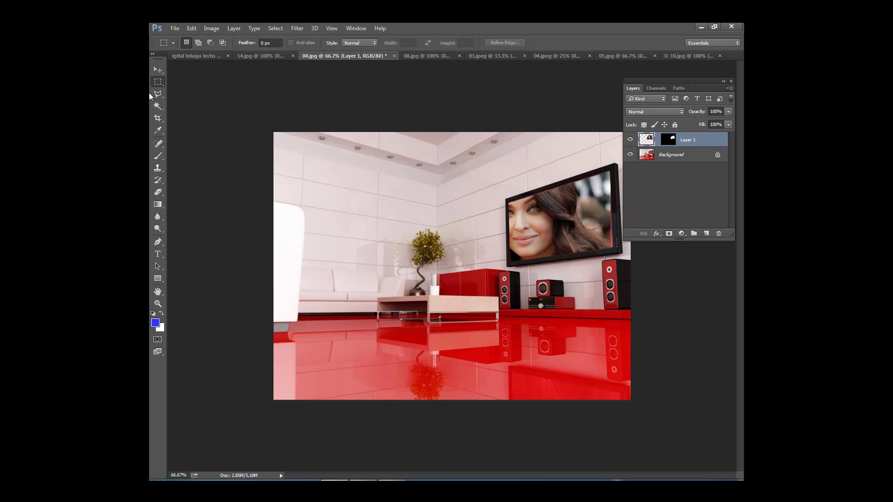
left_click(159, 70)
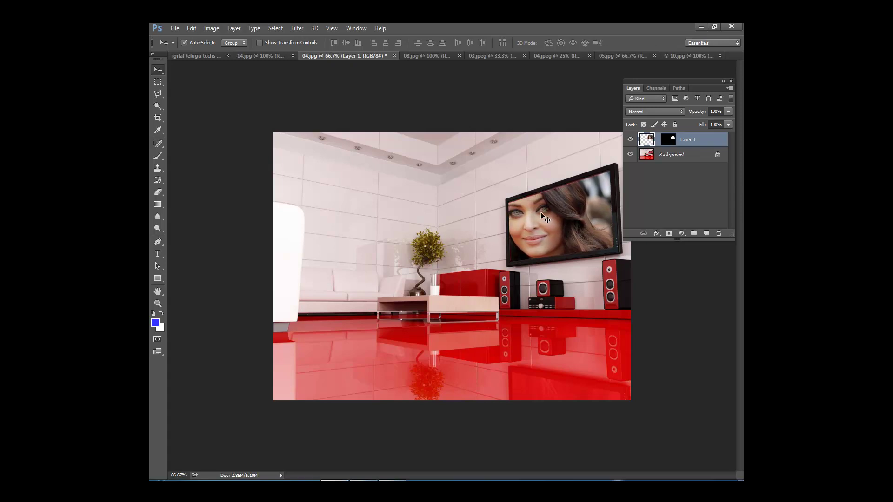
key("shift+Right")
key("shift+Right")
key("shift+Right")
key("shift+Right")
key("shift+Right")
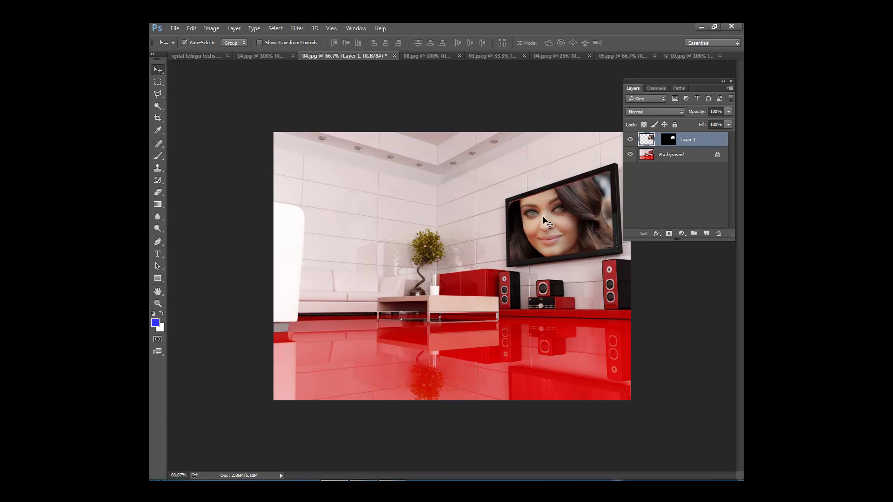
key("shift+Down")
key("shift+Down")
key("shift+Down")
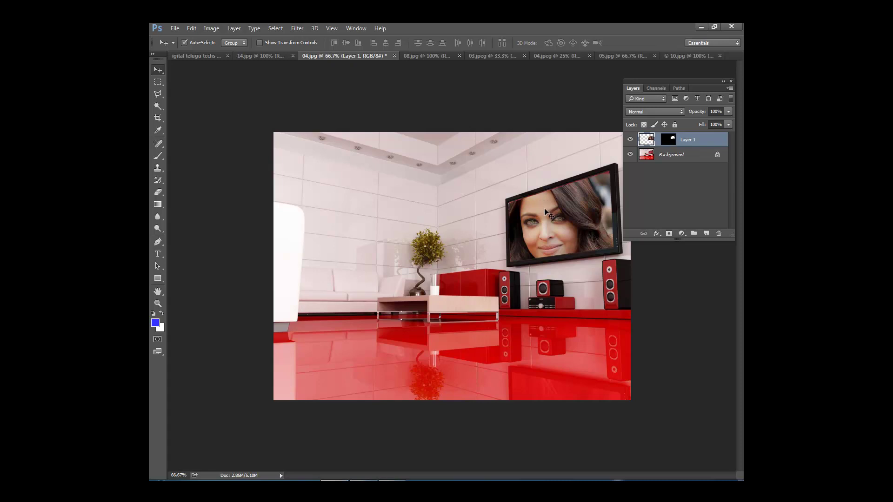
key("Delete")
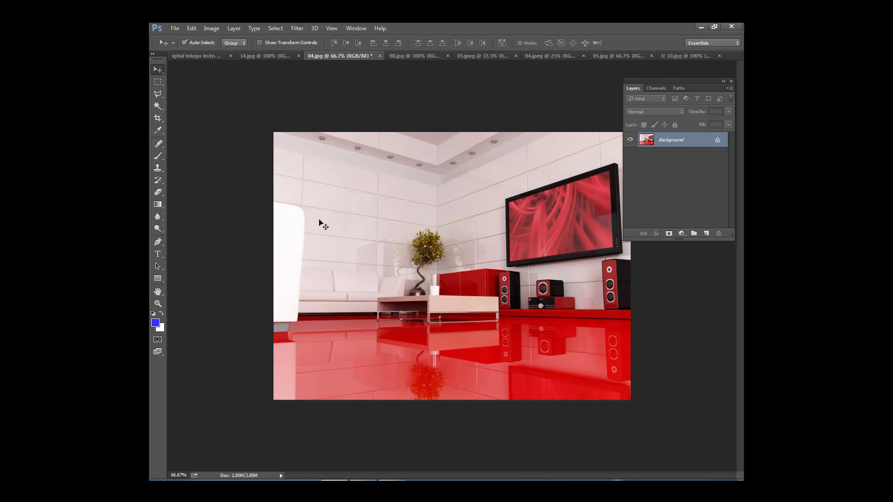
- Paste the face photo as a new layer and drag it to the room's lower right
key("ctrl+v")
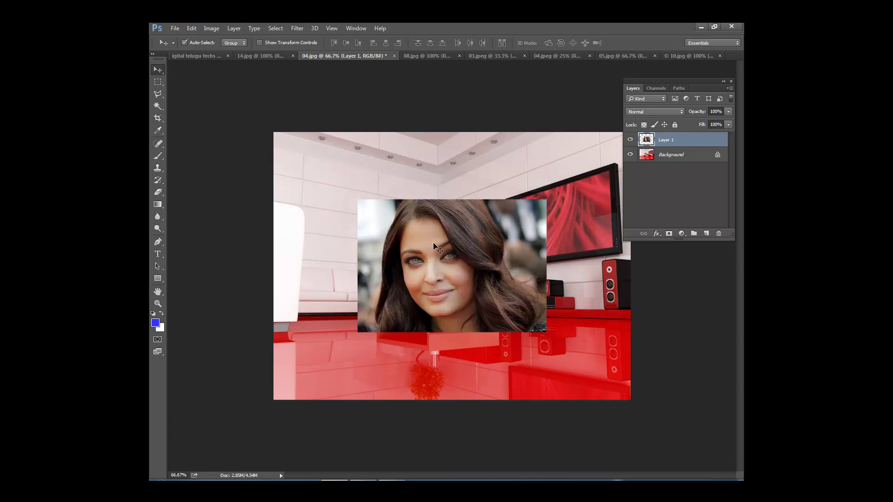
left_click_drag(434, 245, 538, 321)
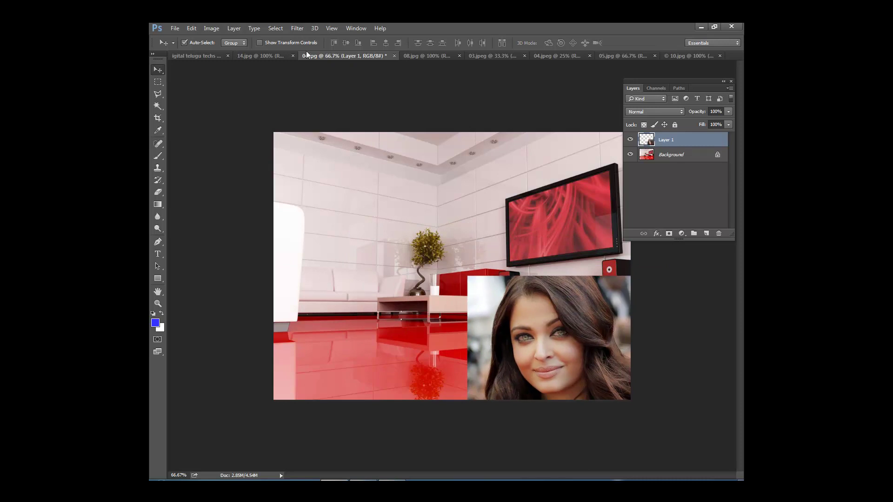
- Turn on View > Rulers and check Units & Rulers preferences without changing them
left_click(332, 28)
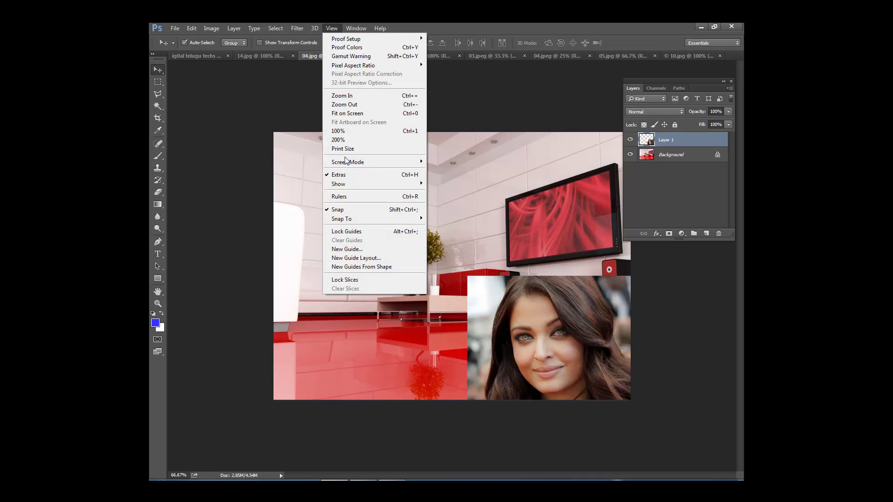
left_click(361, 196)
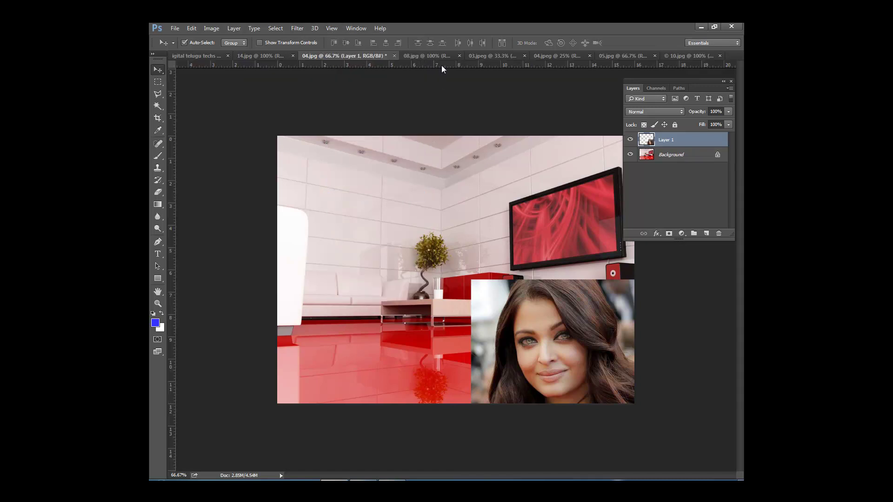
double_click(443, 64)
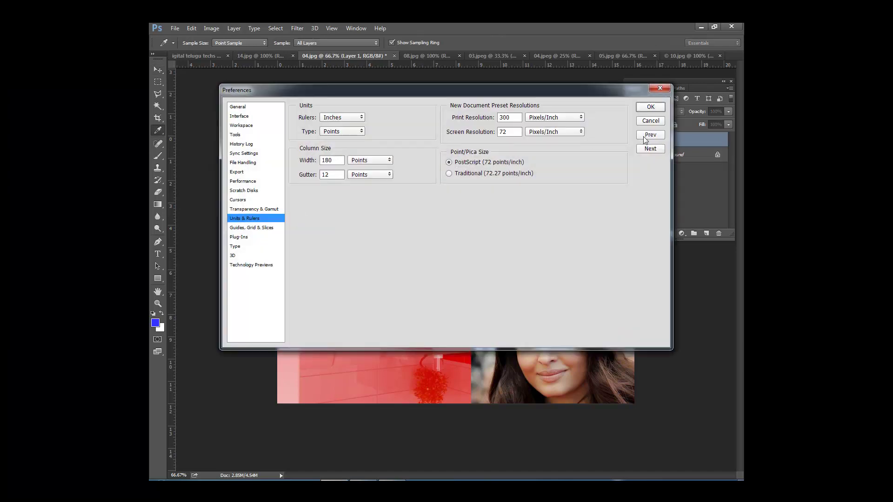
left_click(650, 122)
- Add guides at the TV's top, left and right edges, then move the face toward the centre
key("v")
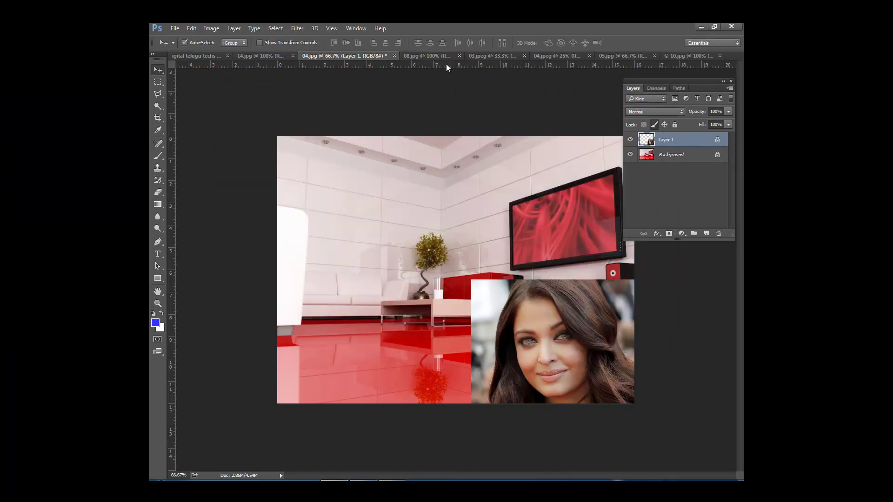
left_click_drag(445, 63, 452, 205)
left_click_drag(171, 264, 512, 260)
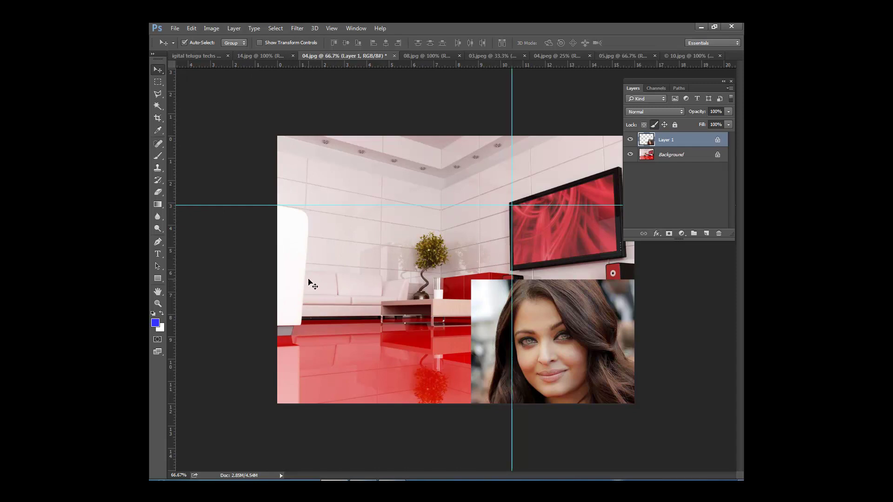
left_click_drag(171, 282, 613, 273)
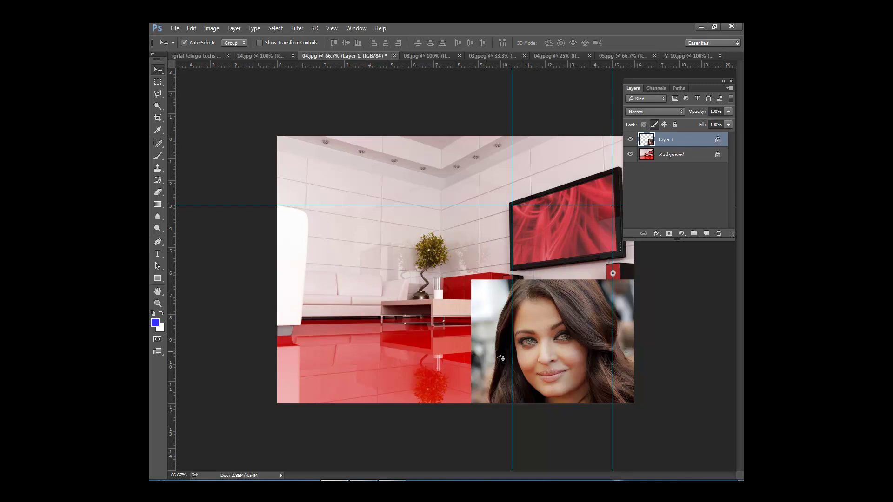
left_click_drag(410, 299, 281, 255)
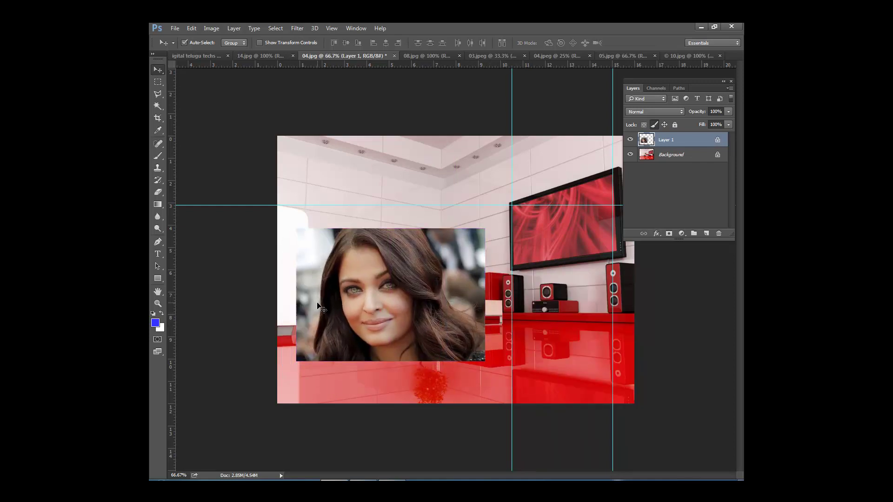
- Move the face photo right so it sits just below the TV
left_click(184, 42)
left_click(191, 29)
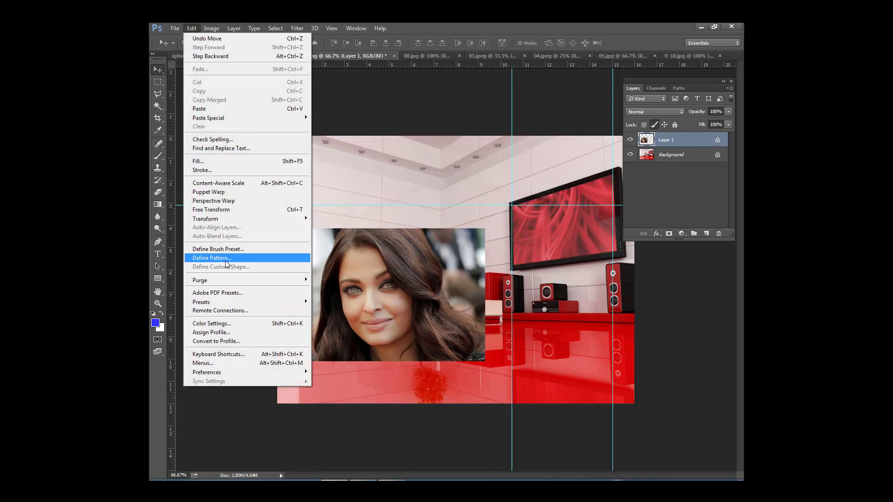
left_click(226, 209)
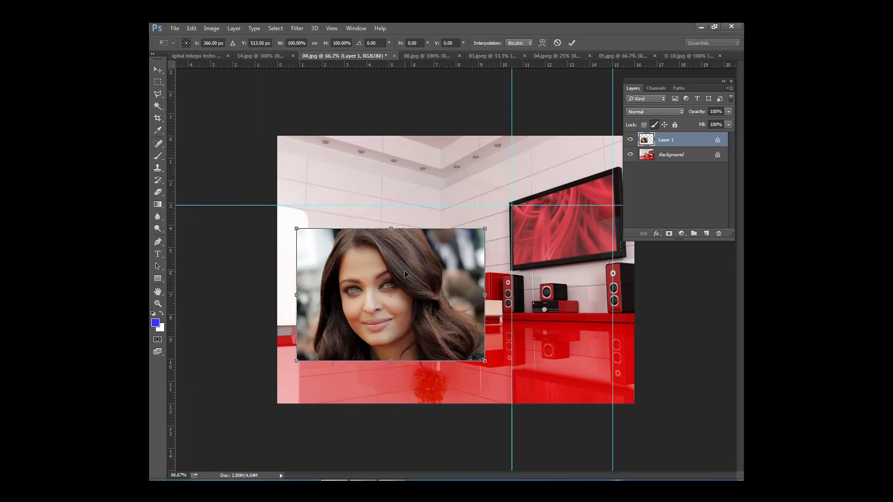
key("Return")
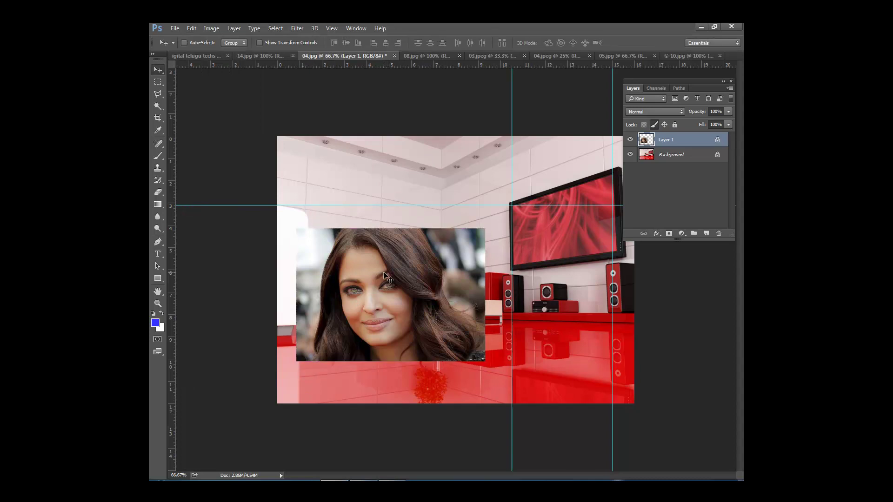
key("ctrl+t")
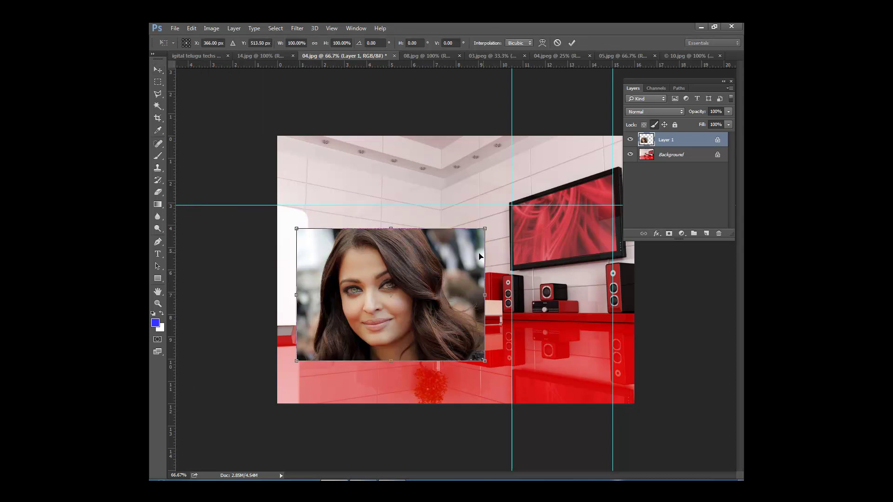
left_click_drag(370, 266, 561, 244)
- Try skewing the photo's right edge toward the TV, then undo and cancel it
left_click_drag(688, 82, 277, 107)
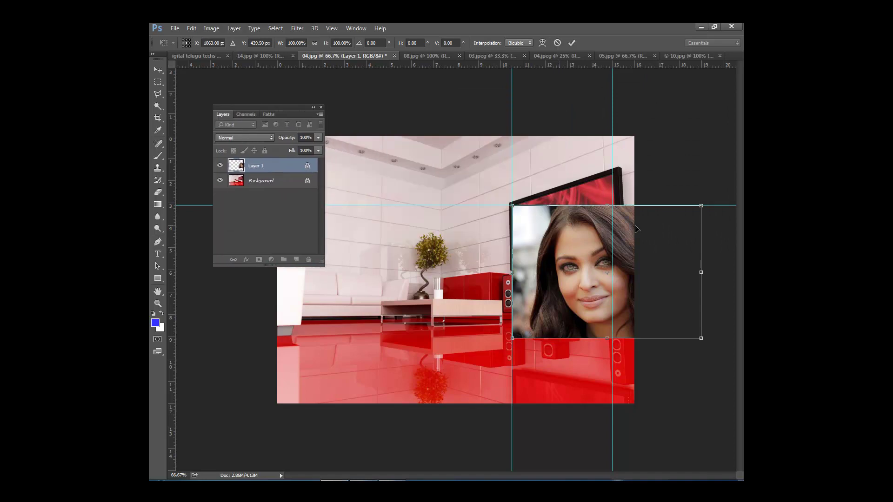
right_click(628, 259)
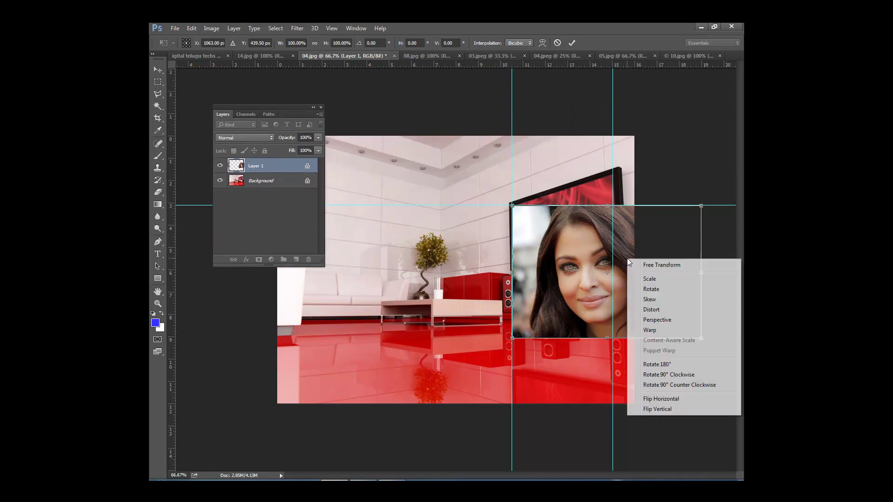
left_click(664, 300)
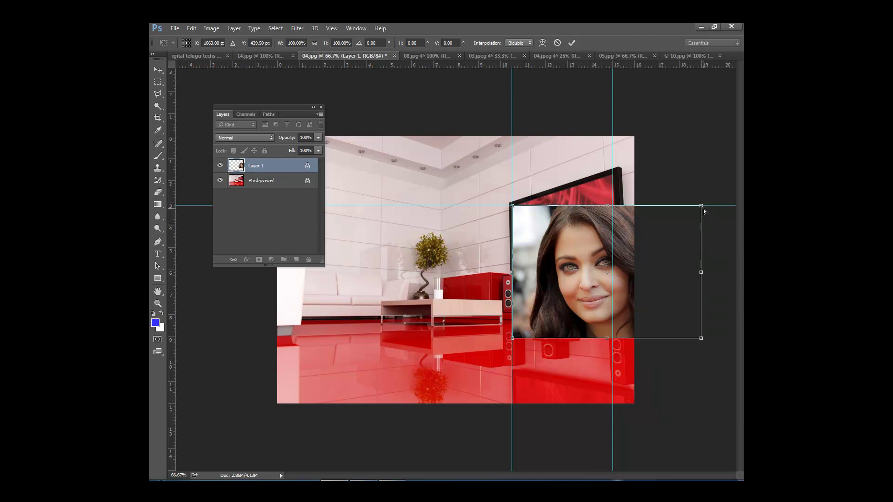
left_click_drag(703, 207, 697, 169)
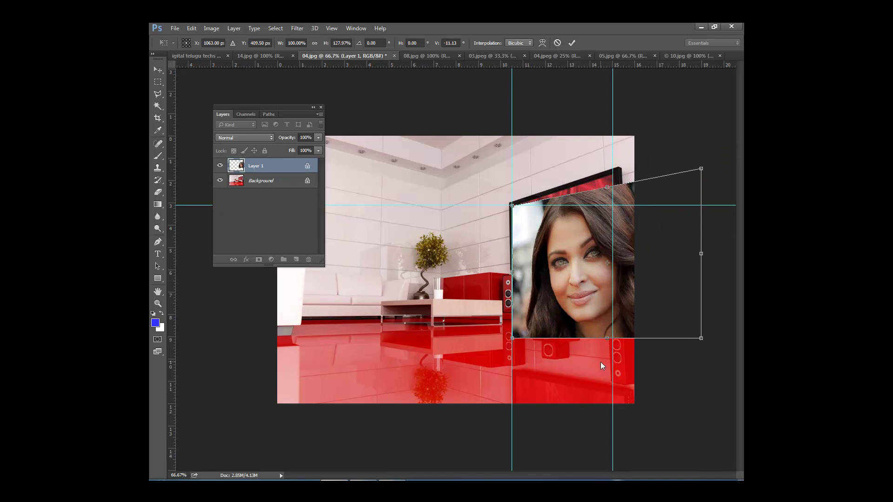
key("ctrl+z")
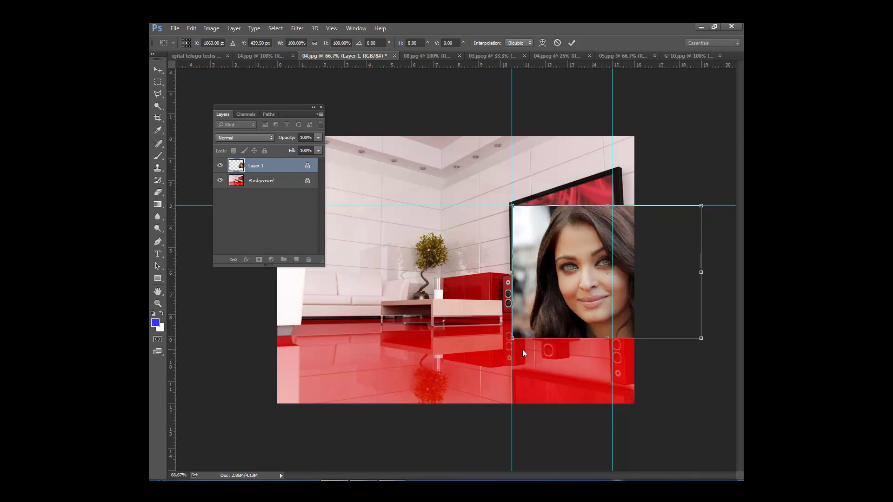
key("Escape")
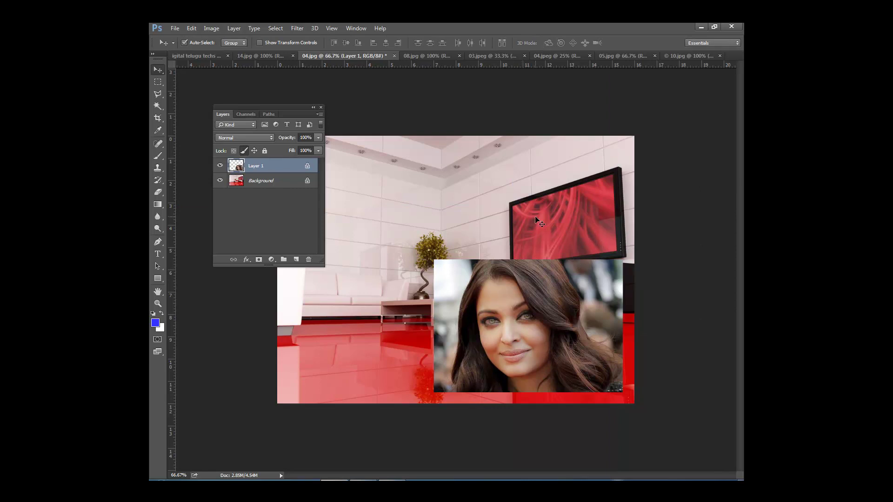
- Distort the face photo by pulling its four corners onto the TV screen's corners
left_click_drag(519, 280, 505, 300)
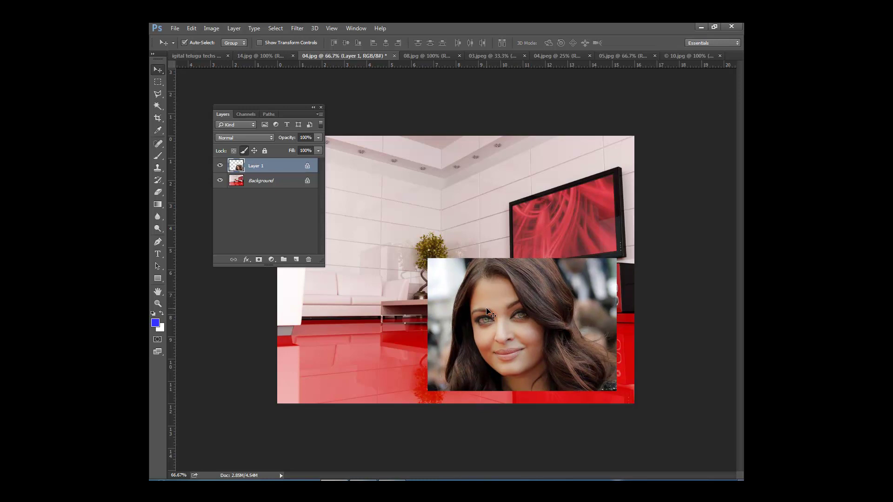
key("ctrl+t")
right_click(487, 310)
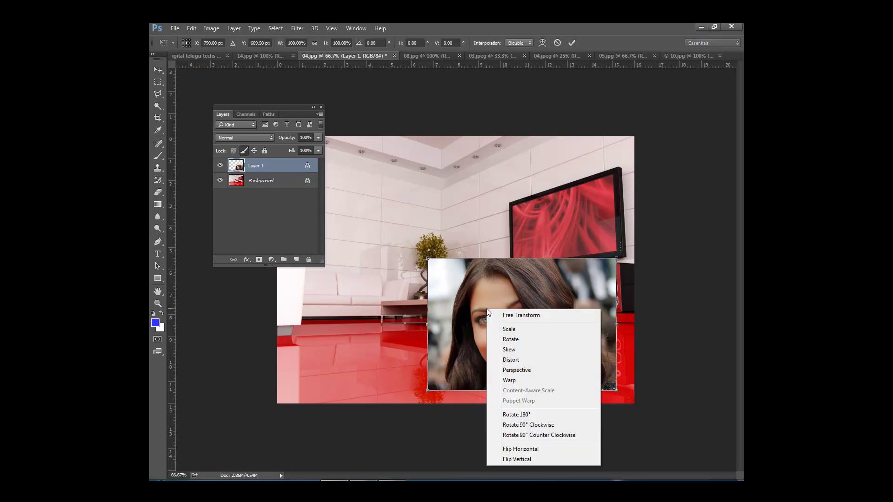
left_click(512, 371)
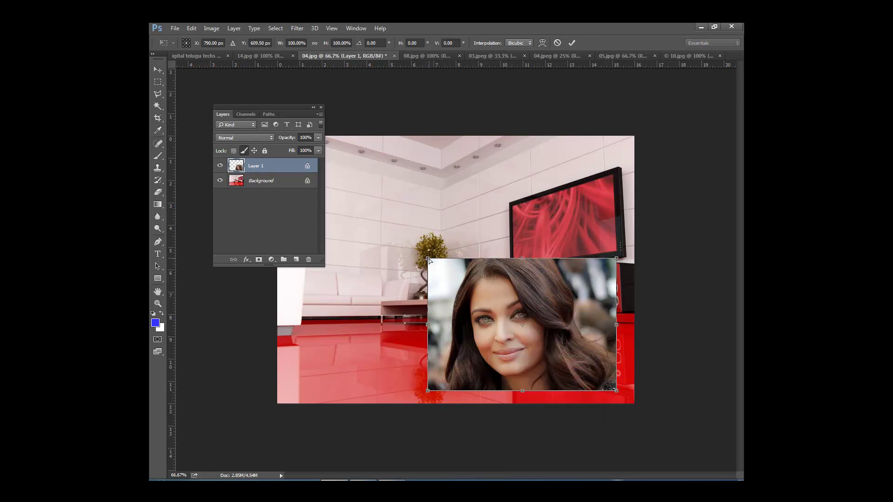
left_click_drag(429, 259, 512, 206)
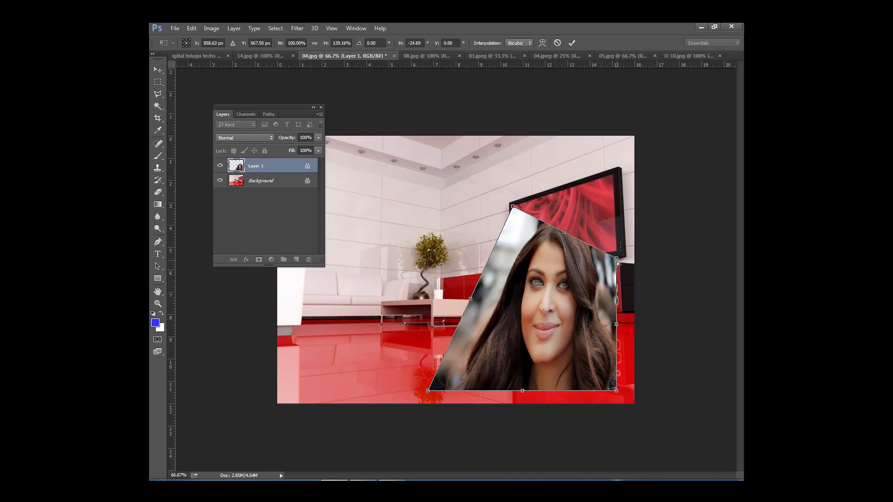
left_click_drag(617, 261, 611, 174)
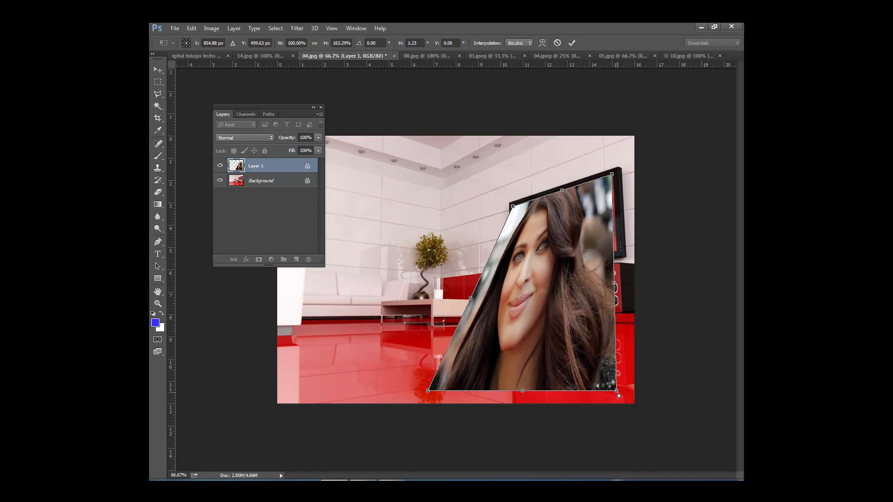
left_click_drag(616, 391, 618, 251)
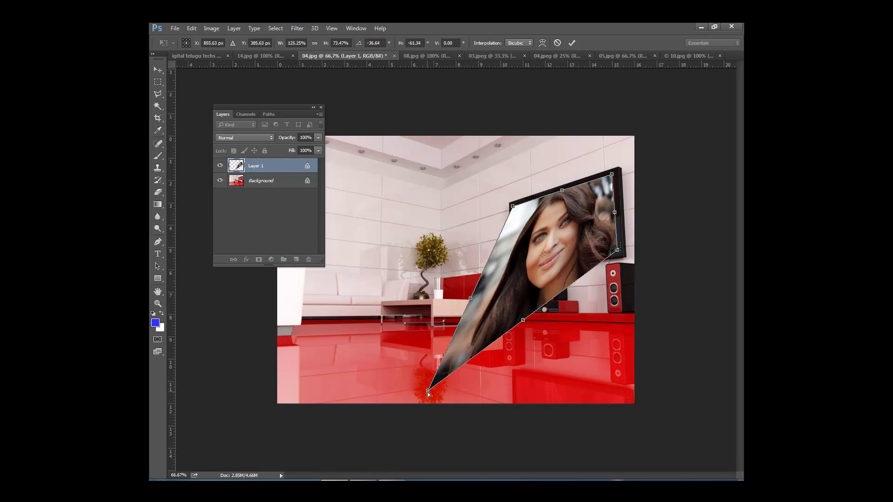
left_click_drag(428, 392, 514, 266)
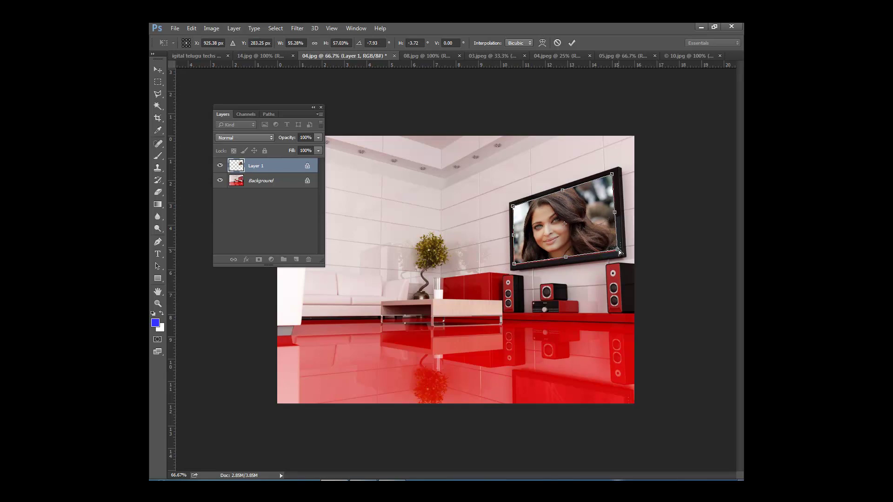
left_click_drag(619, 252, 619, 249)
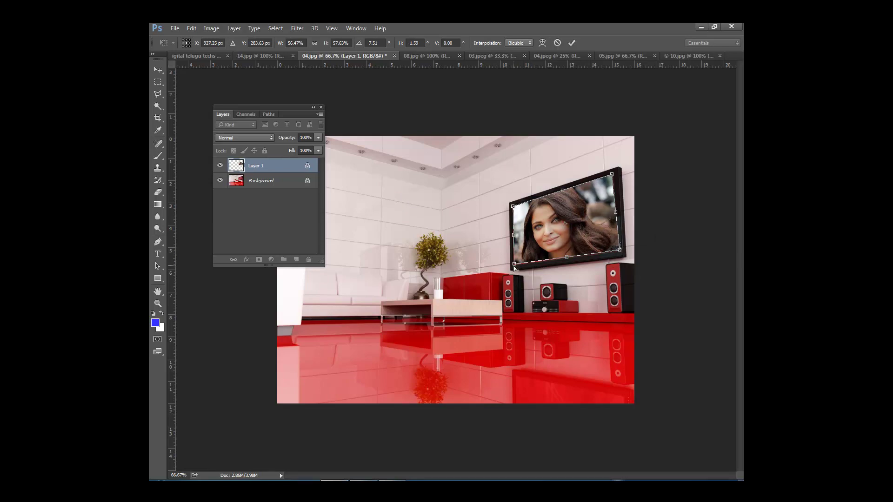
- Match the photo's left edge to the TV frame and commit the distortion
left_click_drag(513, 266, 514, 266)
key("Return")
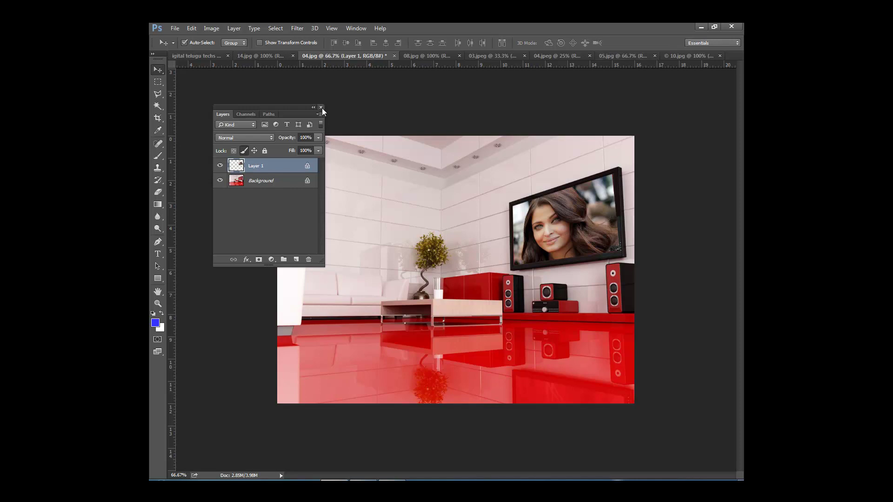
- Copy the entire 04.jpeg bob-haircut photo and return to the 08.jpg bedroom image
left_click_drag(288, 111, 694, 103)
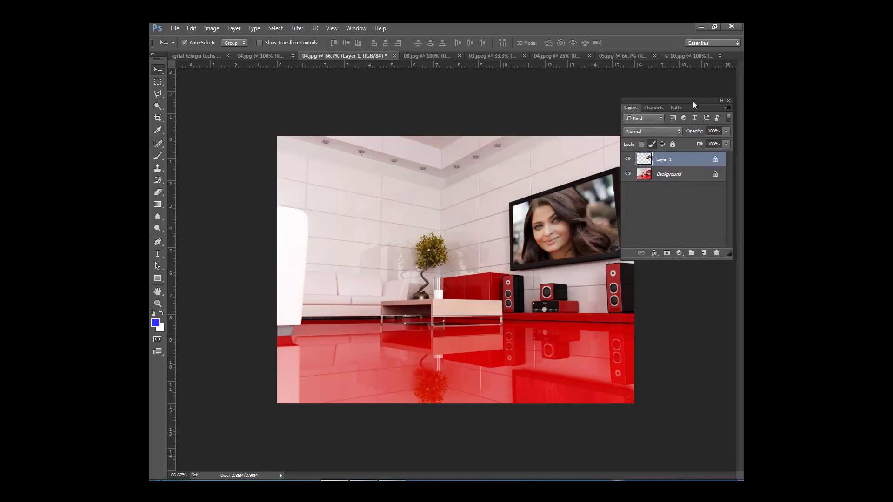
left_click(430, 57)
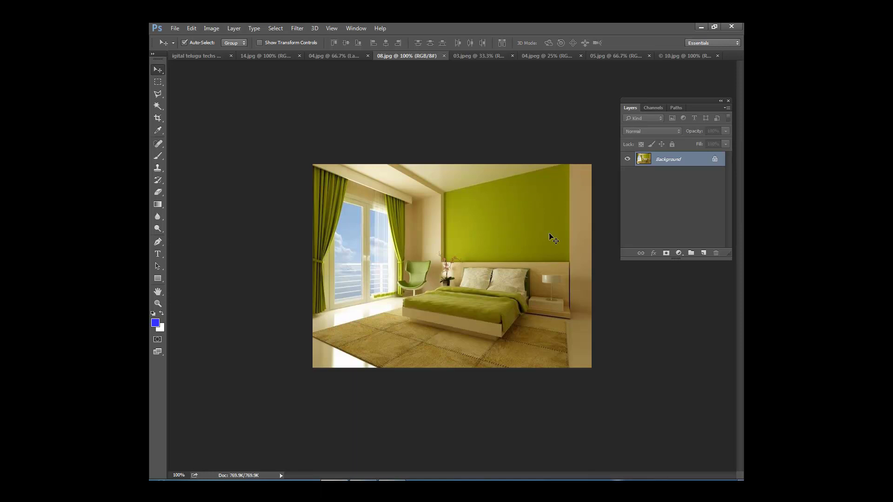
left_click(614, 57)
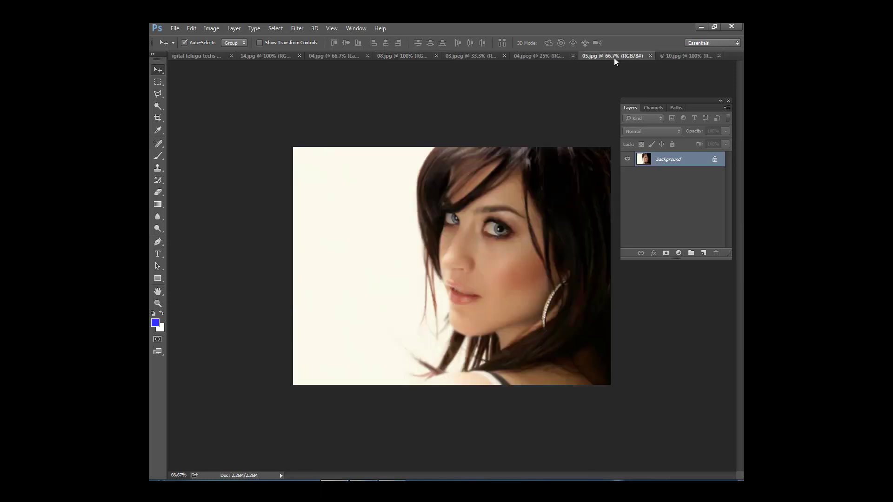
left_click(551, 55)
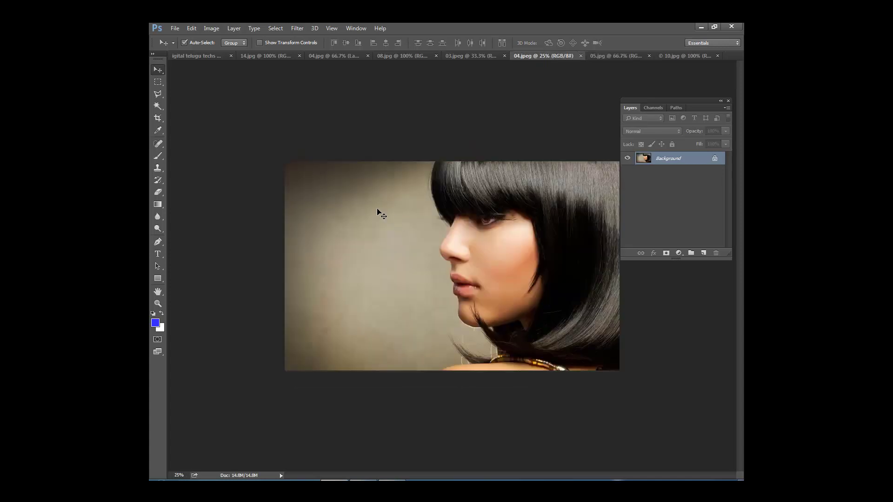
key("ctrl+a")
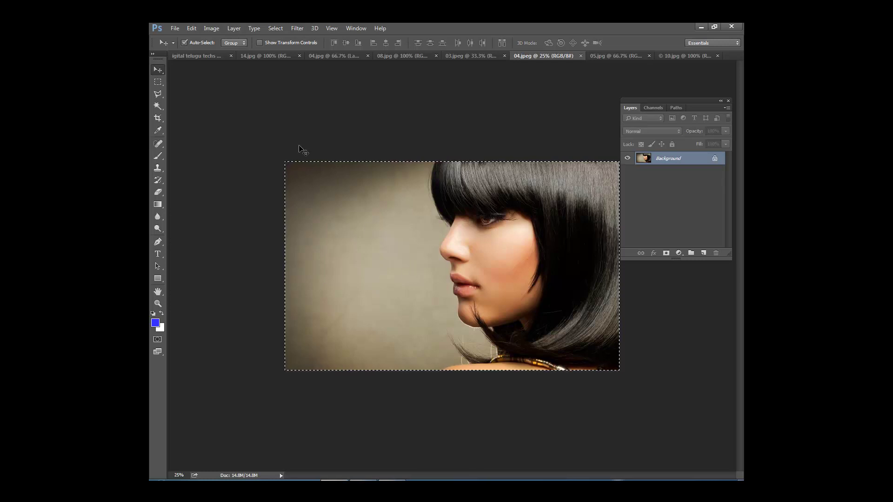
key("ctrl")
left_click(413, 57)
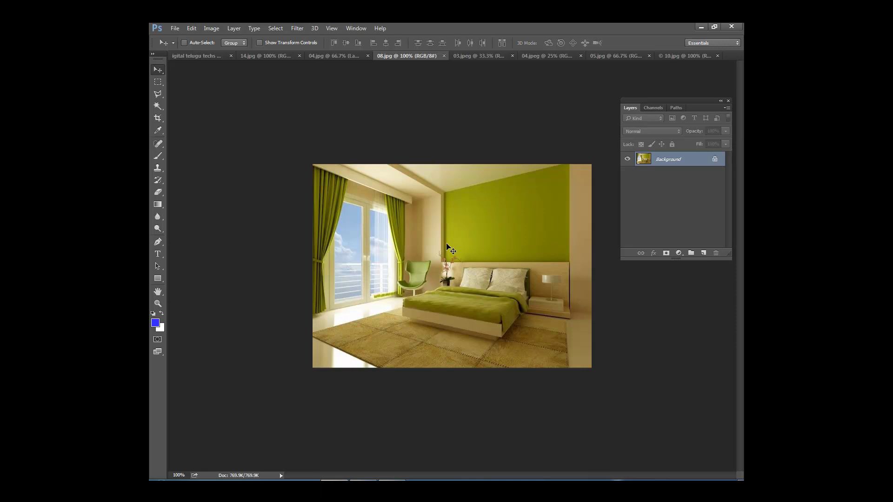
- Zoom the bedroom view to 200% and paste the bob-haircut portrait as a new layer
key("ctrl+plus")
key("ctrl+minus")
key("ctrl+plus")
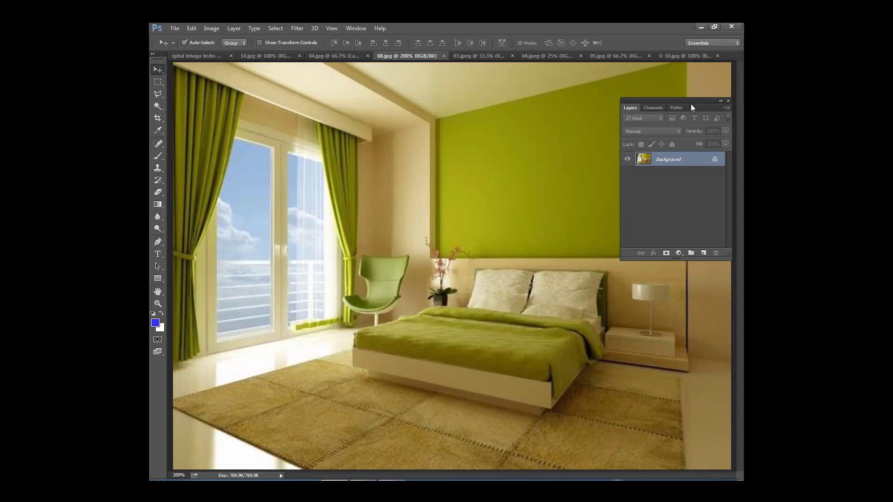
key("ctrl+v")
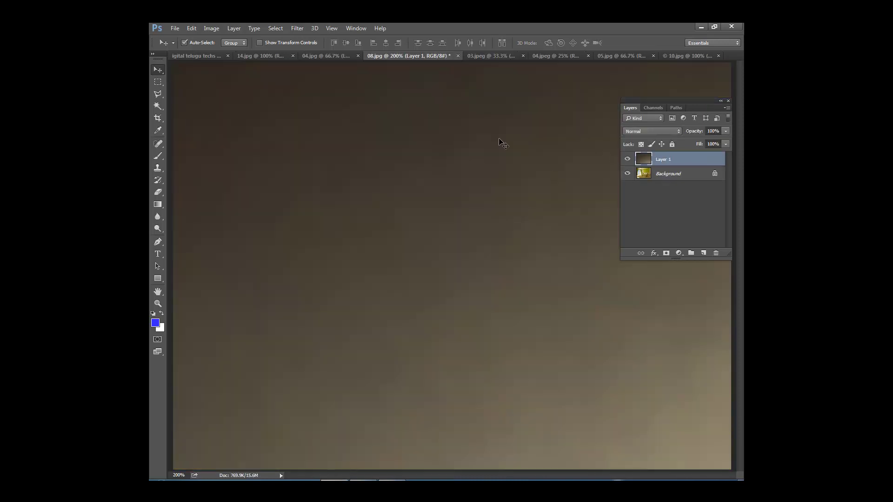
left_click_drag(289, 121, 289, 152)
- Shrink the pasted portrait to about 13% and place it over the wall above the bed
key("ctrl+t")
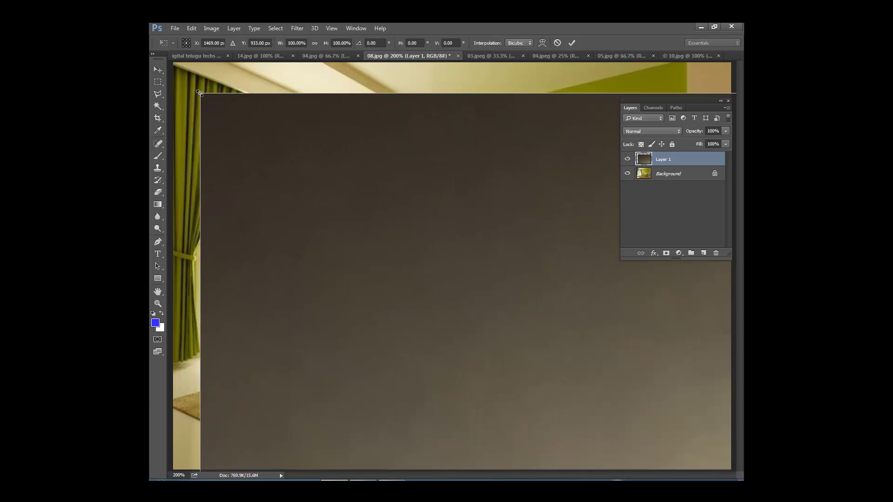
left_click_drag(199, 92, 508, 286)
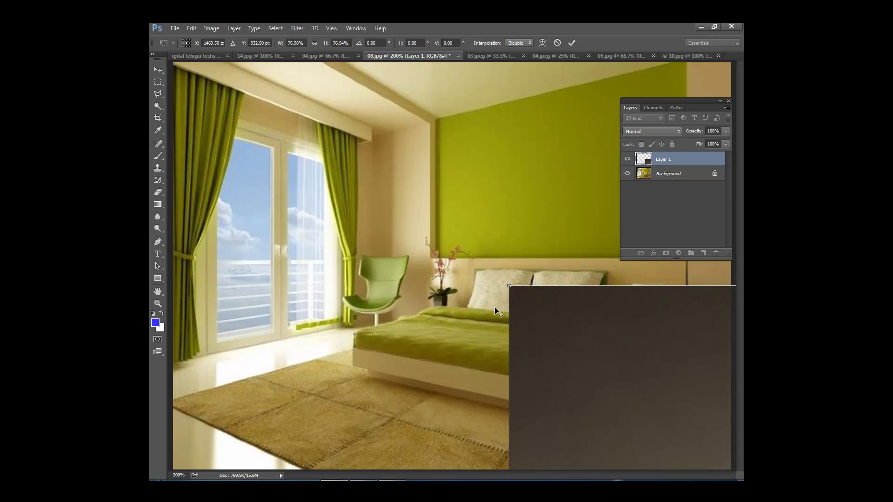
left_click(644, 395, "alt")
left_click_drag(645, 394, 509, 257)
left_click_drag(622, 334, 385, 168)
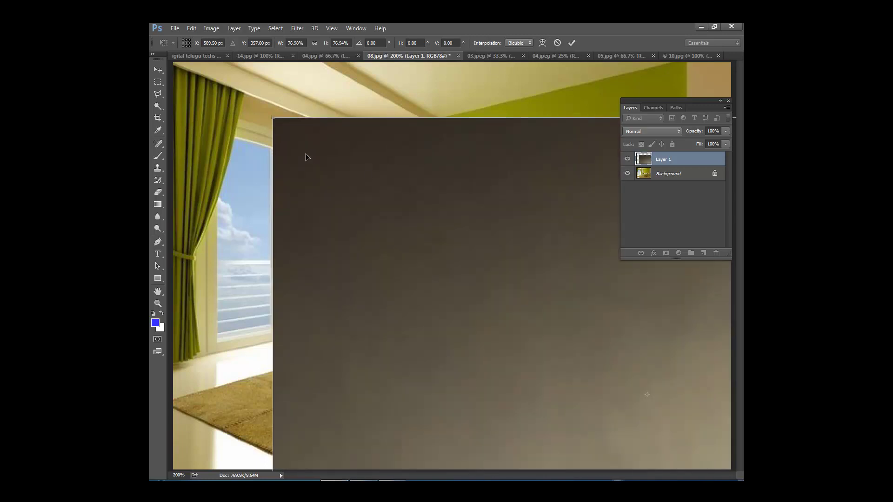
left_click_drag(272, 118, 355, 187)
left_click_drag(489, 272, 515, 216)
right_click(434, 180)
left_click(459, 231)
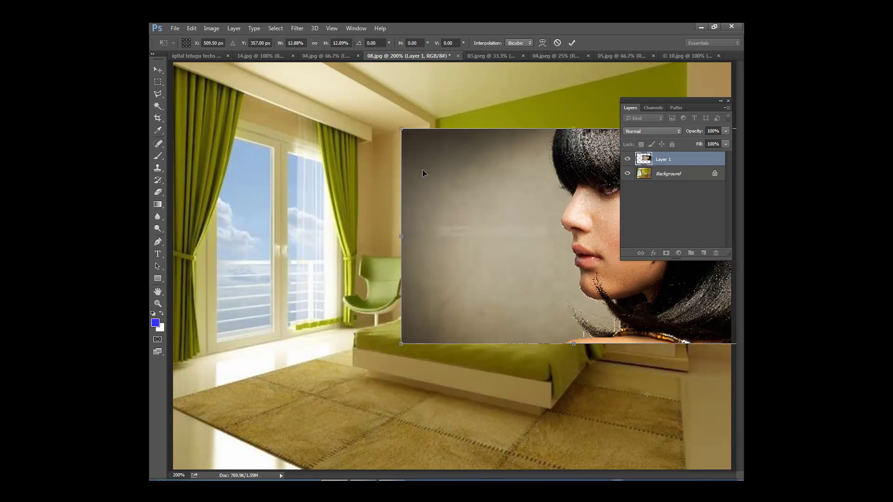
- Drag the portrait's corners onto the green wall panel above the headboard, about 9.50% × 11.31%
left_click_drag(402, 132, 439, 119)
left_click_drag(685, 101, 289, 152)
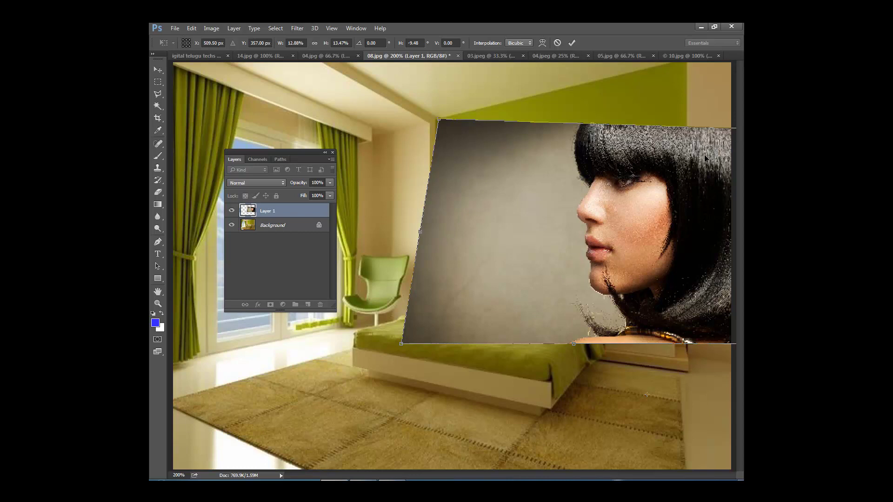
left_click_drag(701, 174, 644, 172)
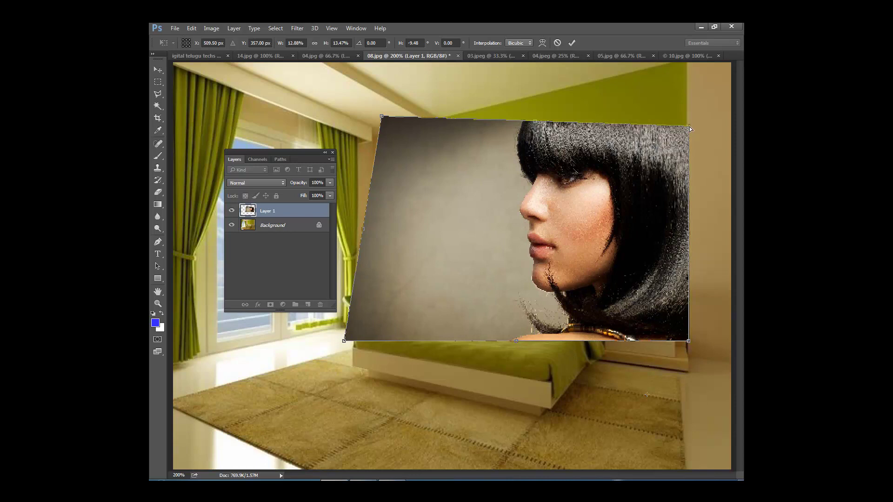
left_click_drag(689, 125, 686, 65)
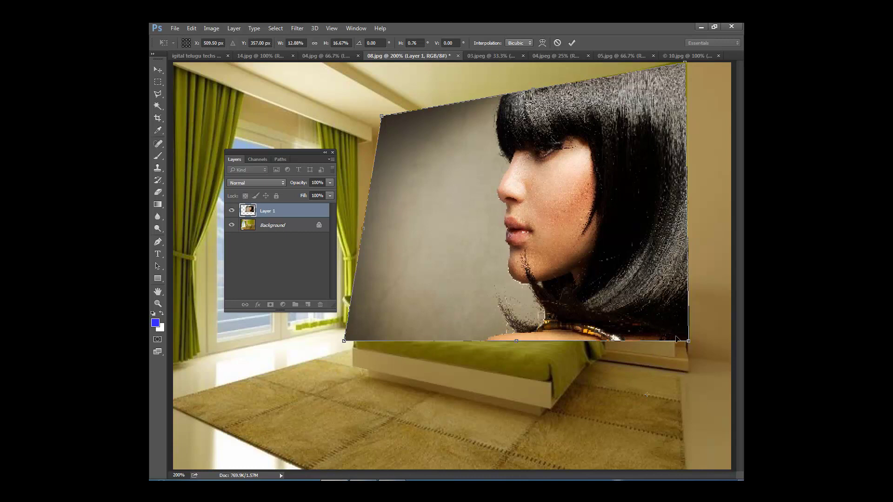
left_click_drag(688, 341, 685, 257)
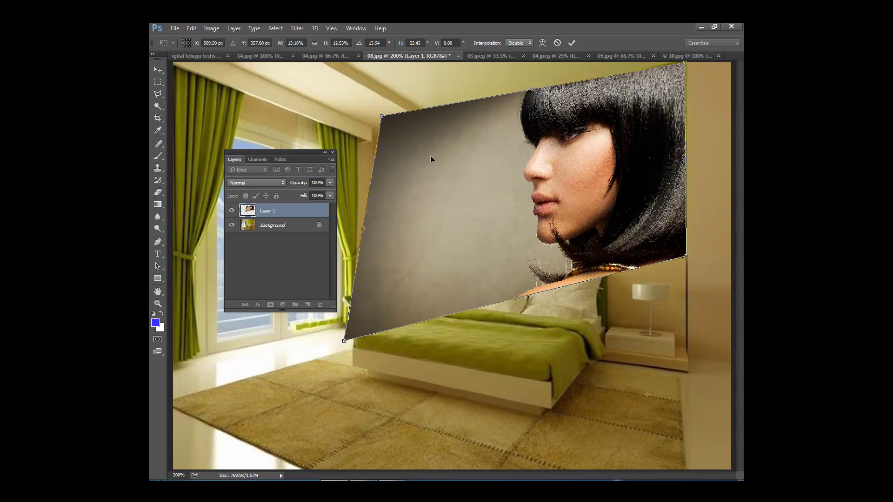
left_click_drag(381, 118, 437, 120)
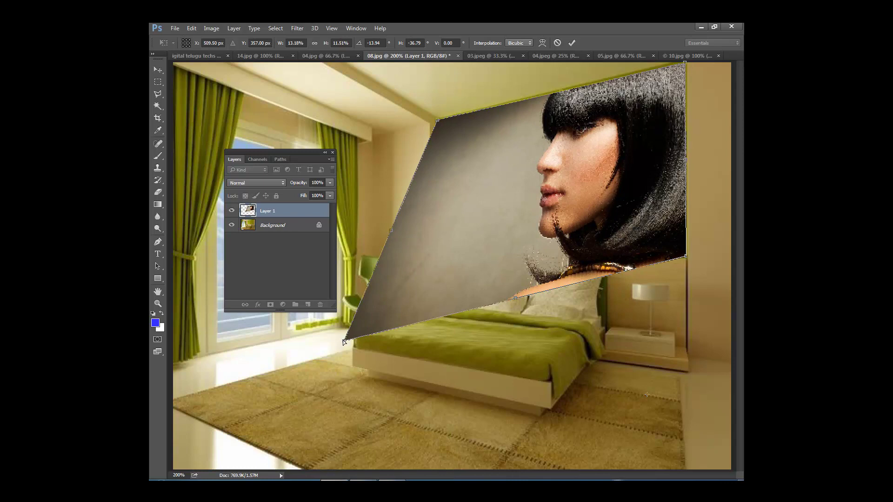
left_click_drag(344, 341, 436, 258)
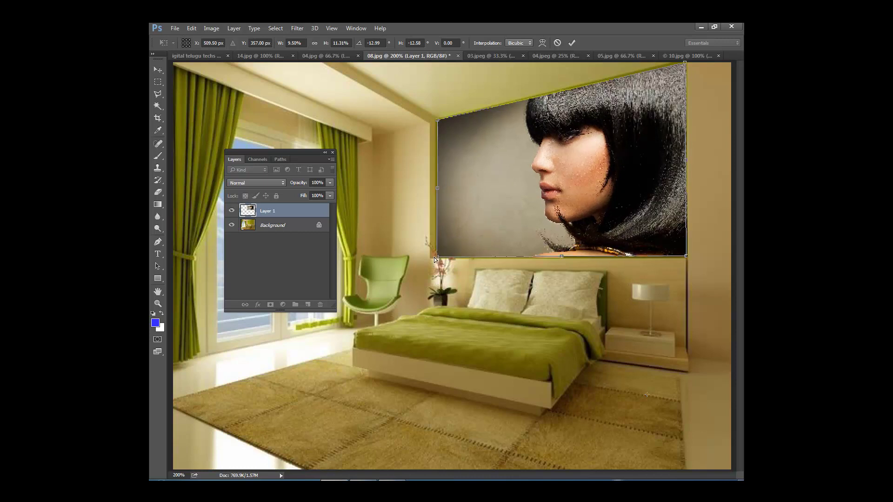
- Commit the distortion, fixing the portrait as Layer 1 on the bedroom wall
key("Return")
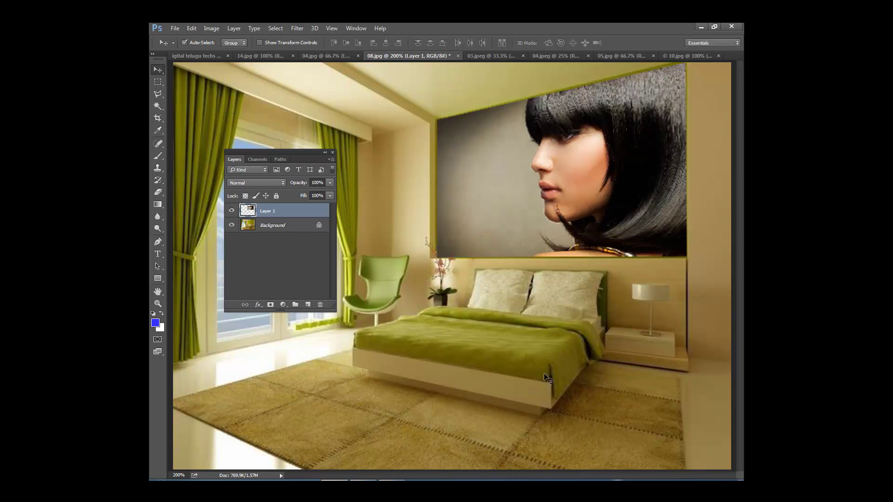